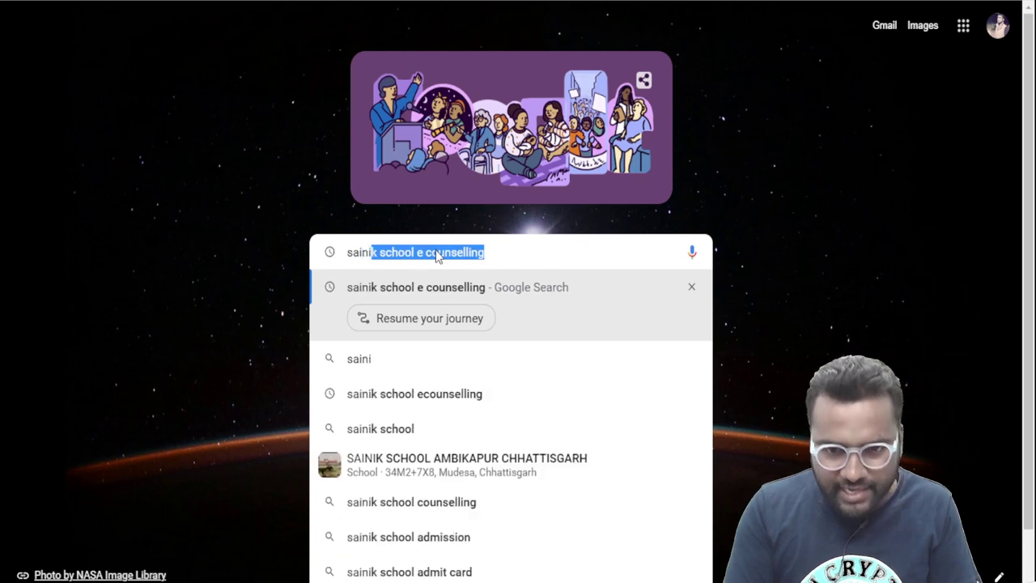
Search for 'sainik school e counselling' and open the AISSAC 2023 counselling site from the results
key(Return)
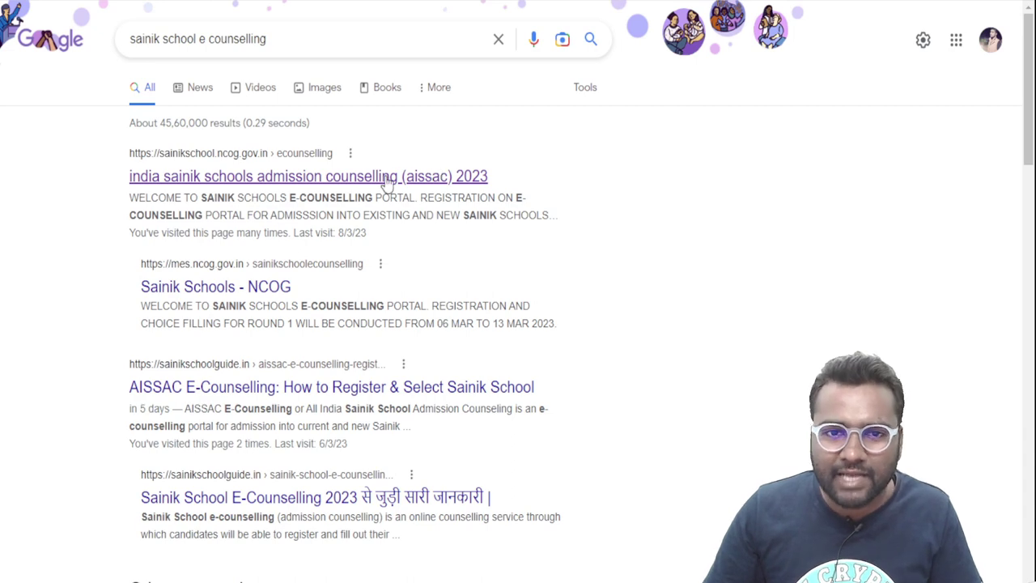
click(274, 187)
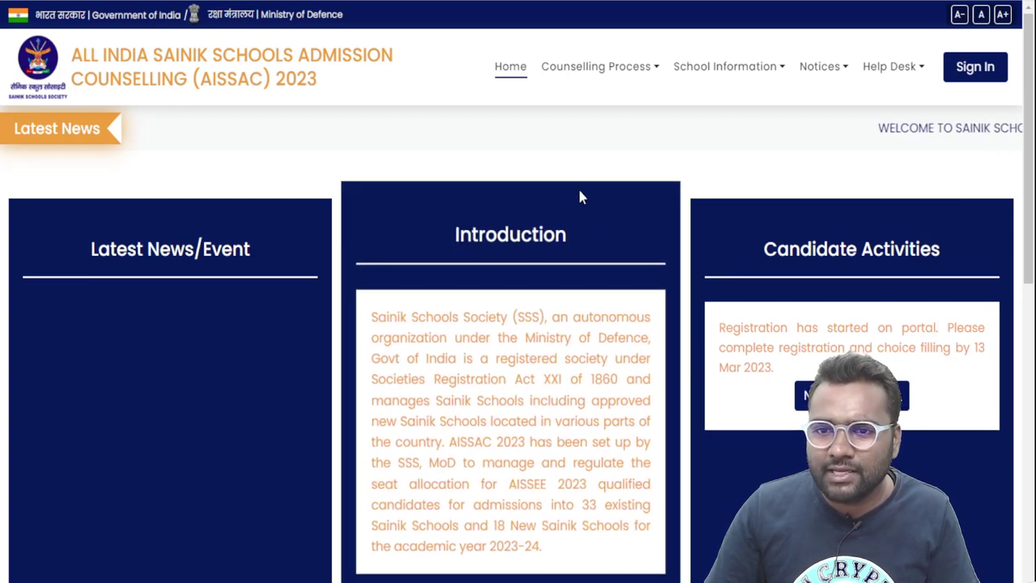
scroll(580, 197, down, 3)
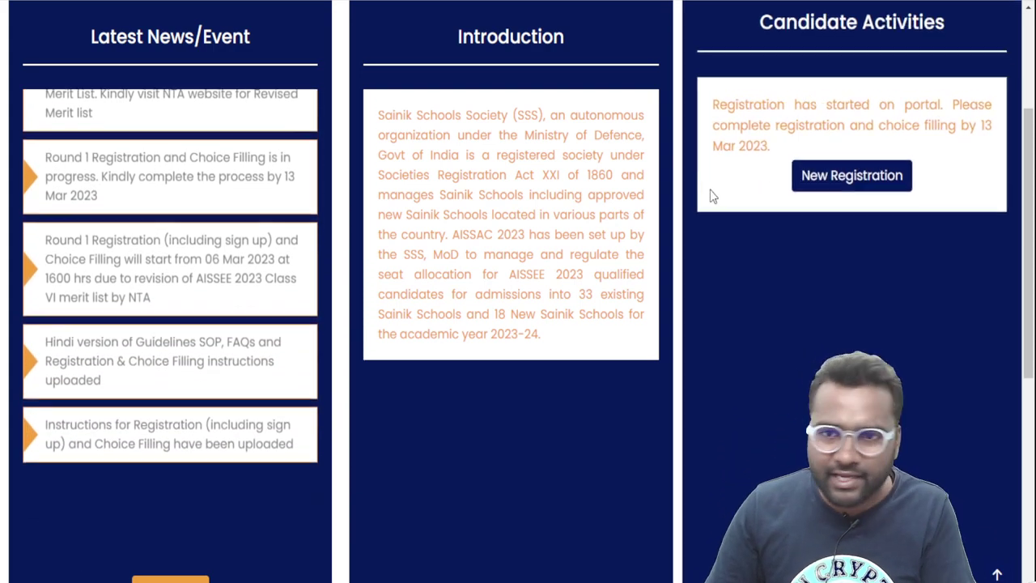
scroll(712, 197, up, 3)
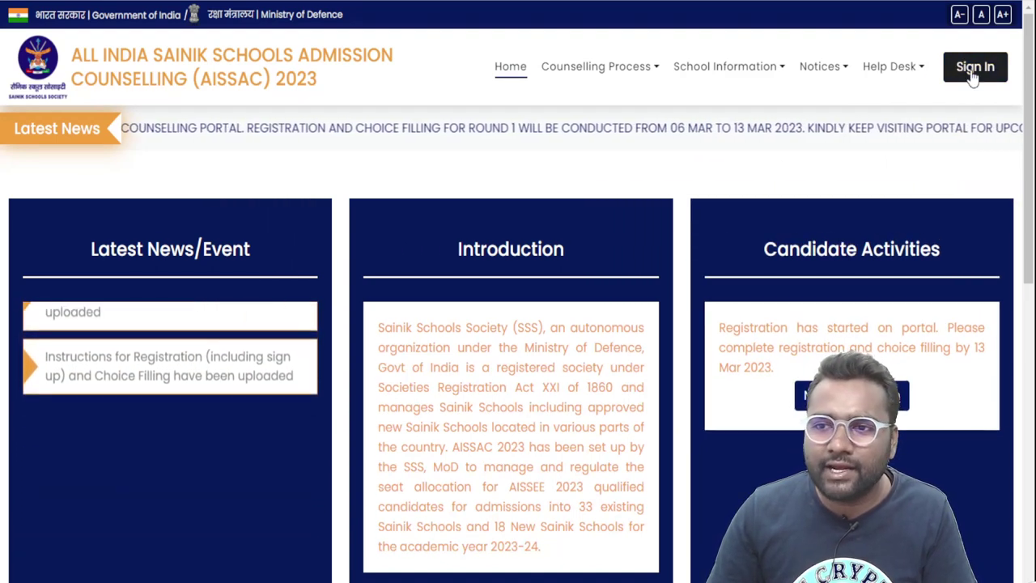
click(974, 70)
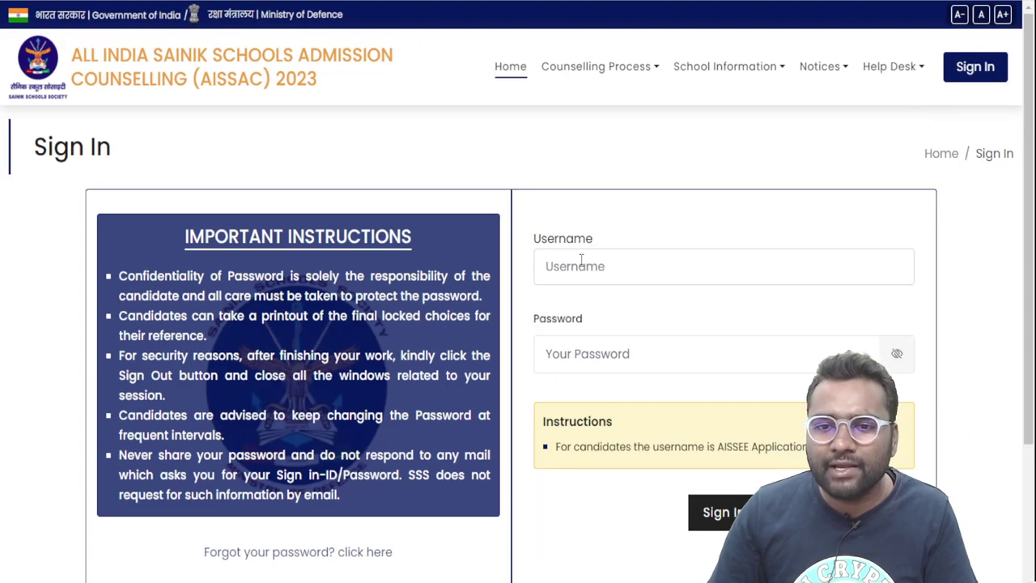
scroll(580, 259, down, 3)
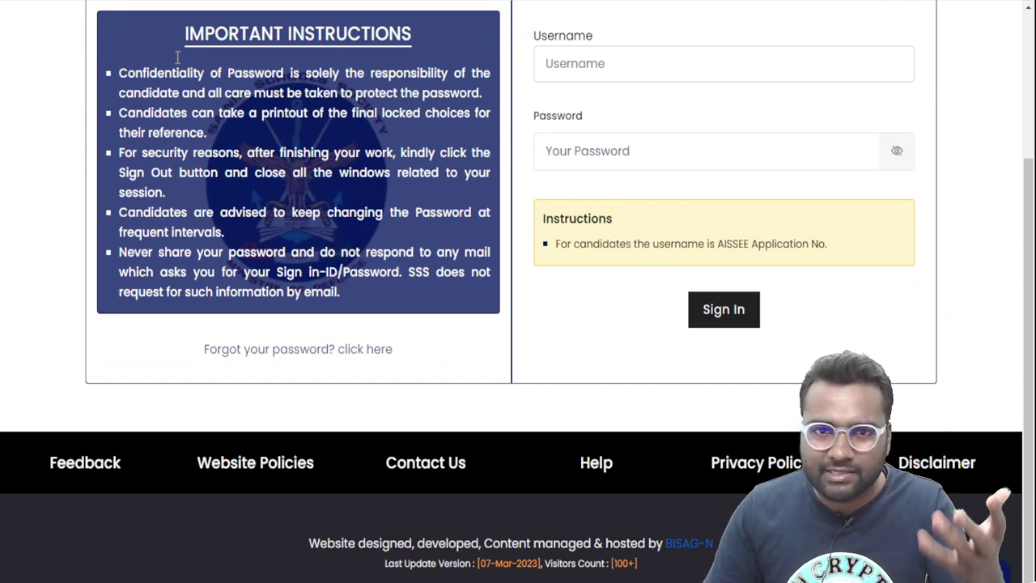
key(alt+Left)
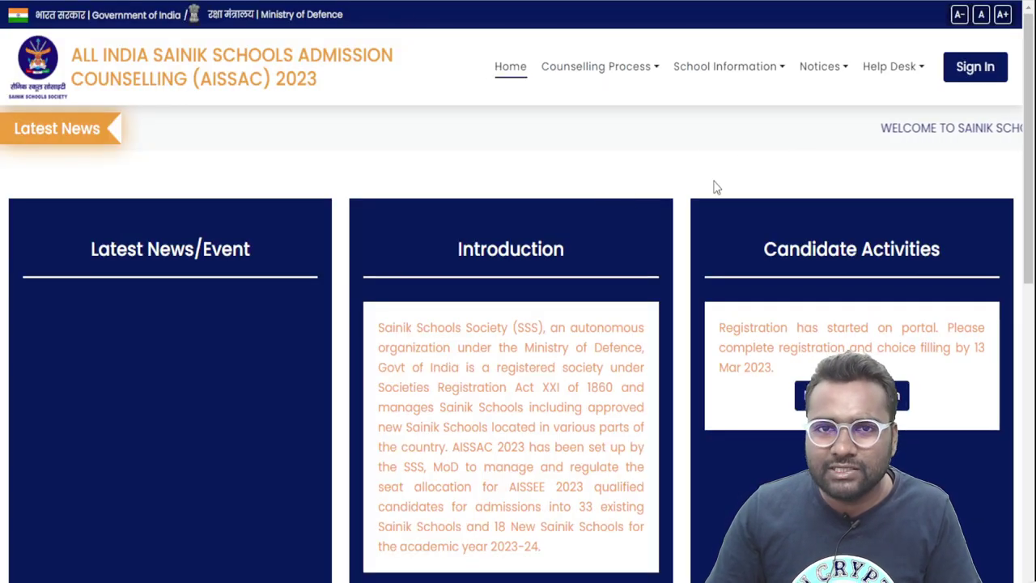
scroll(741, 179, down, 3)
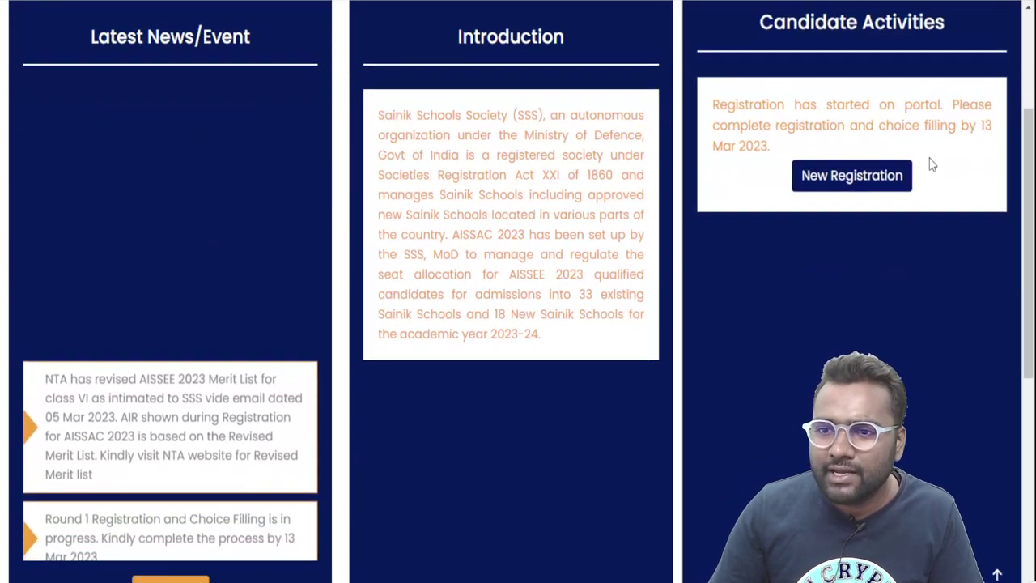
scroll(804, 116, down, 2)
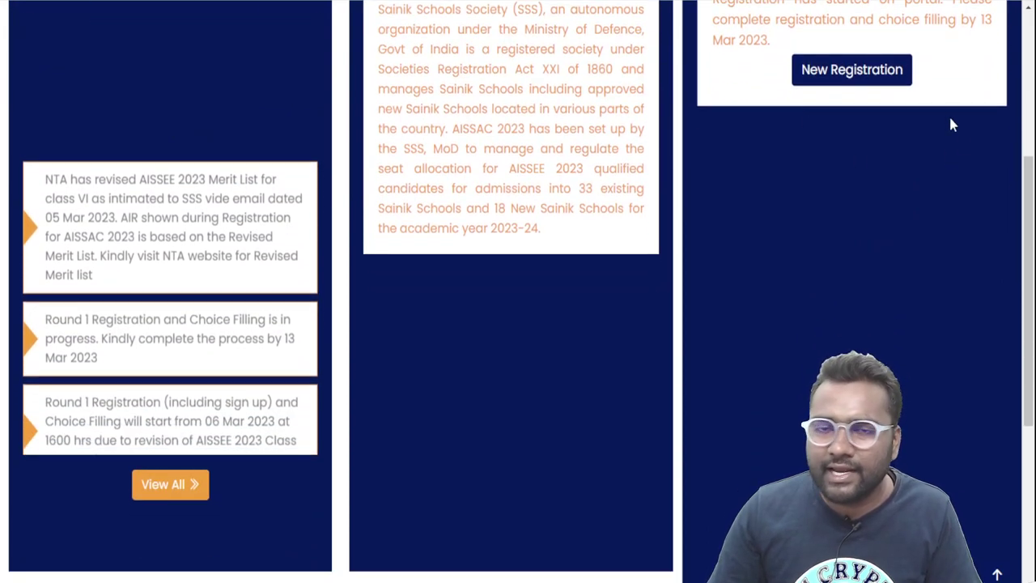
Enter the AISSEE application number on New Registration, verify it, and dismiss the rejection alert
click(859, 73)
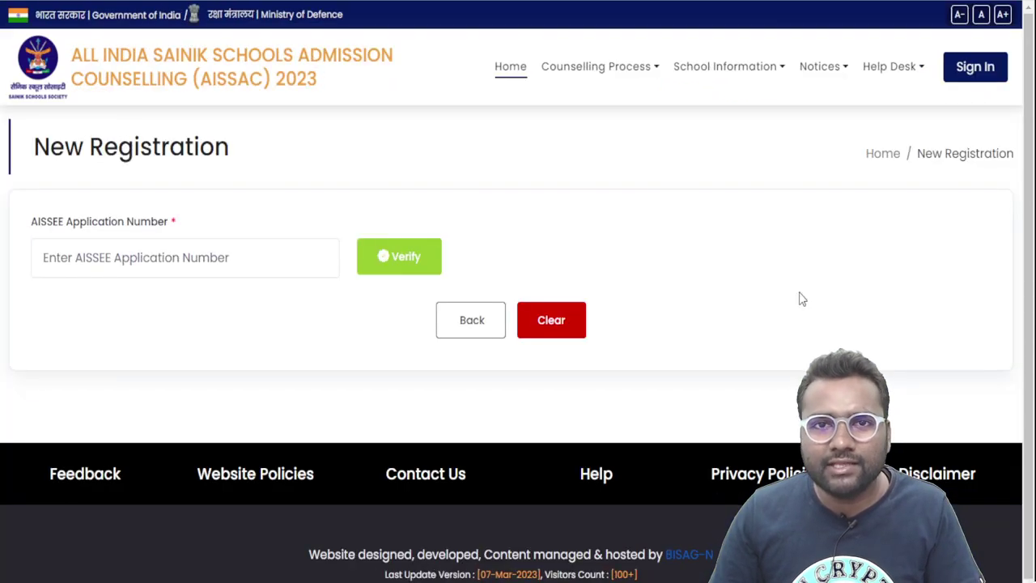
click(170, 263)
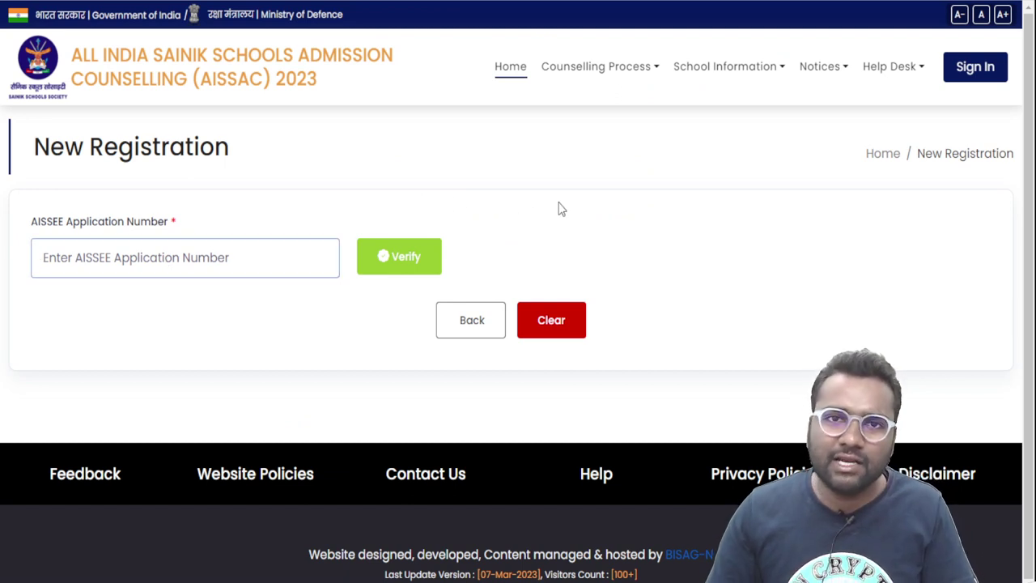
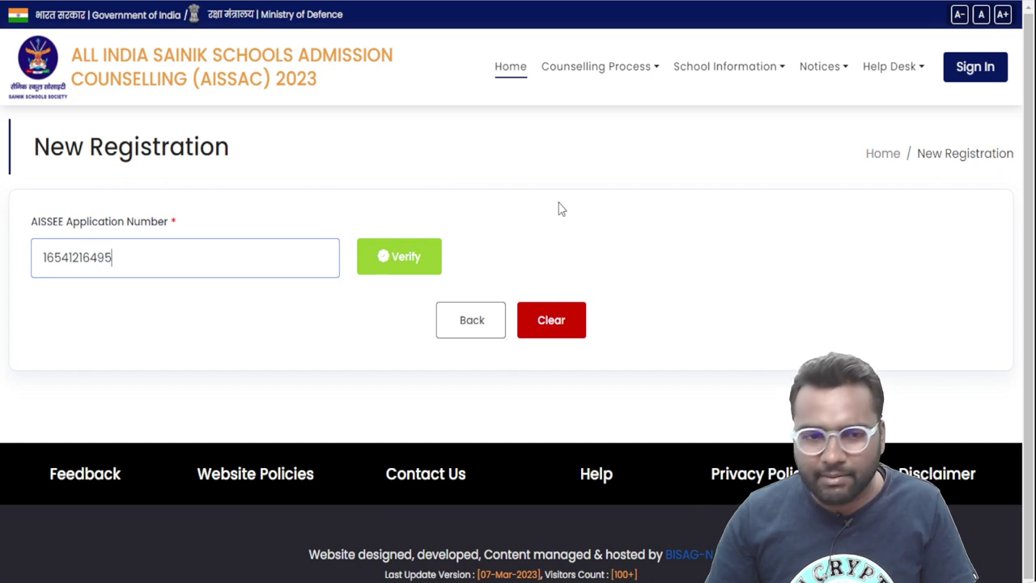
click(393, 258)
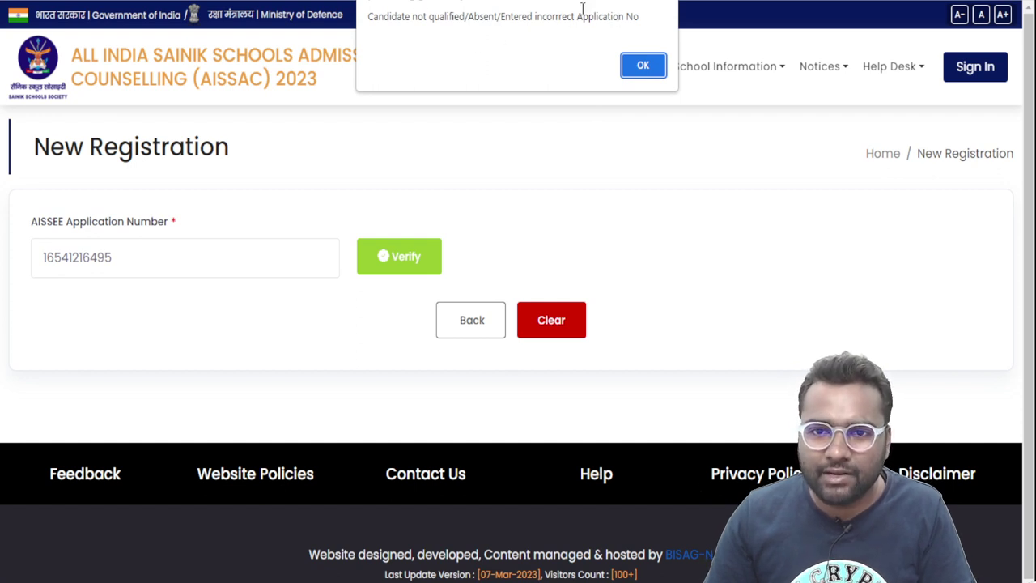
drag(576, 14, 543, 15)
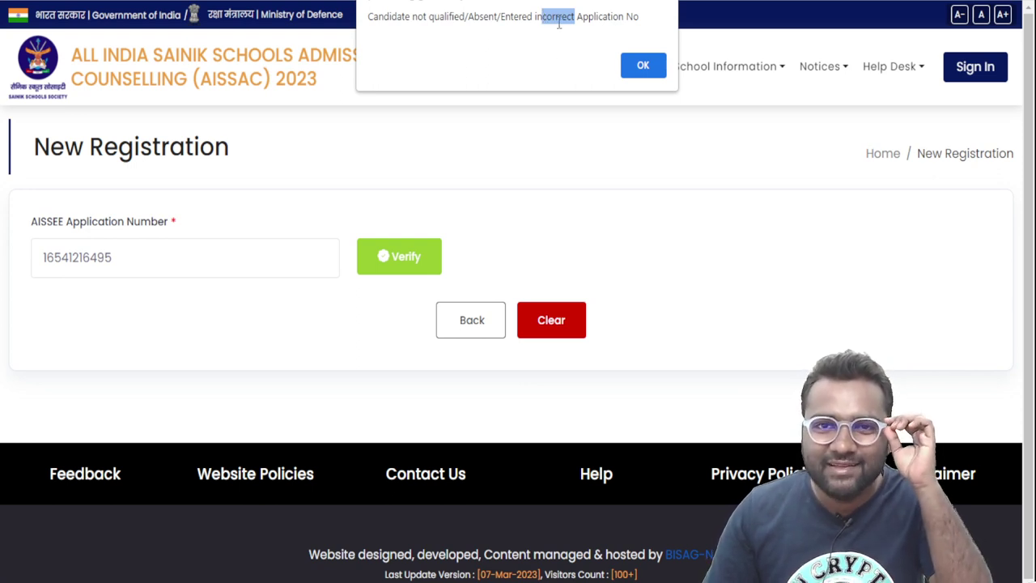
click(654, 68)
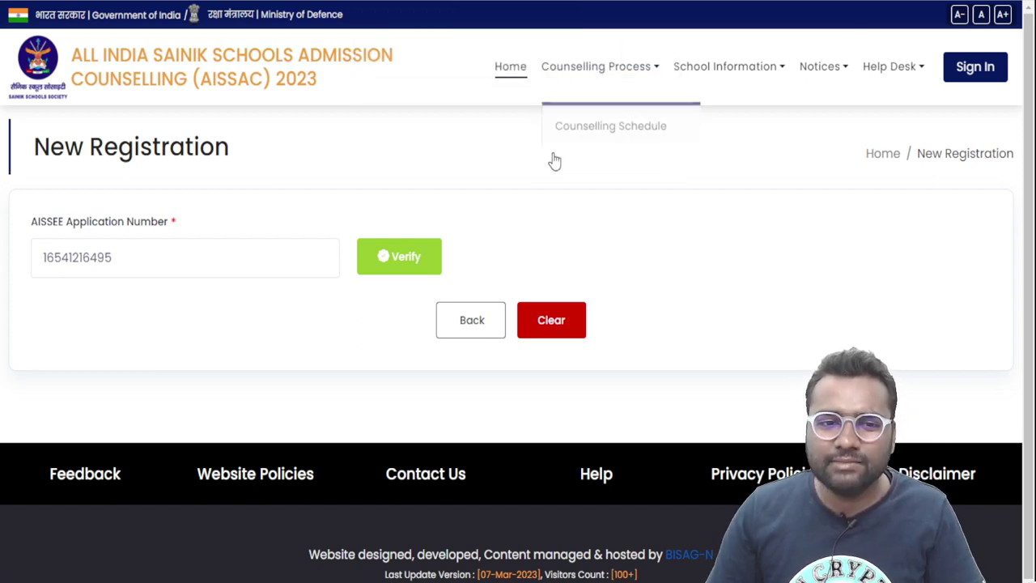
Go from the portal home page to the Sign In page
scroll(386, 203, down, 1)
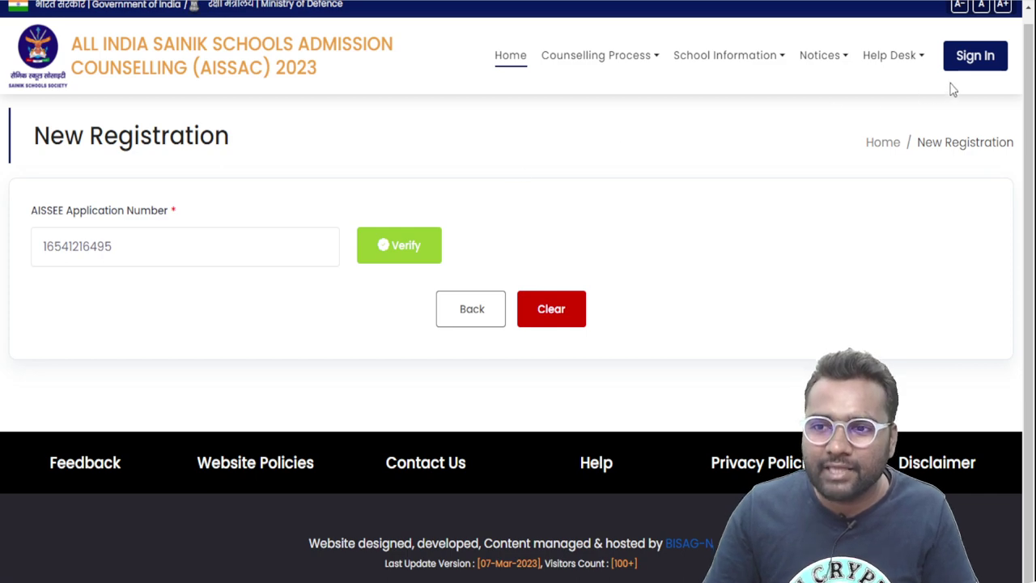
click(992, 62)
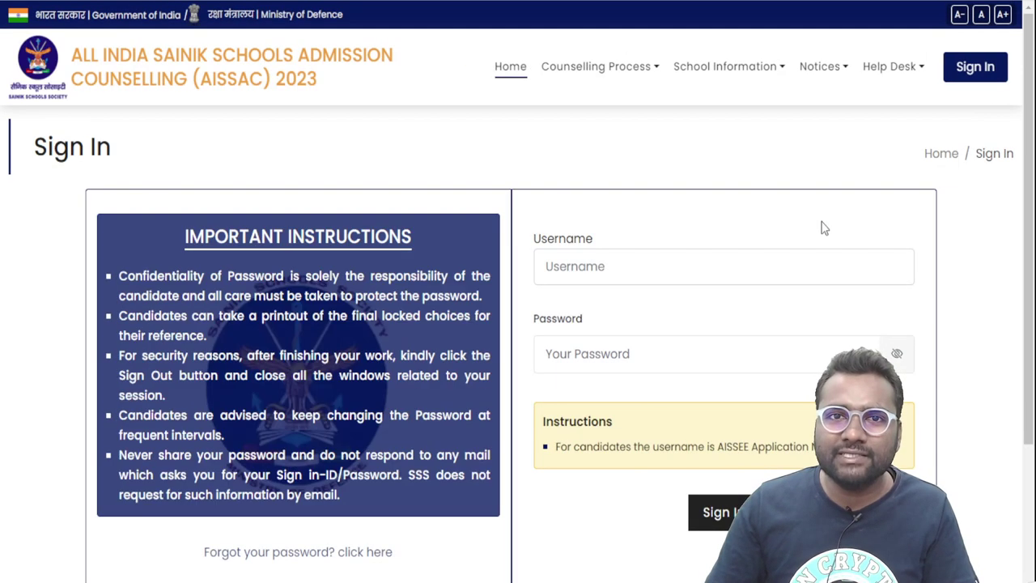
Sign in with the candidate's username and password, correcting a mistyped username
scroll(825, 228, down, 1)
scroll(825, 229, down, 1)
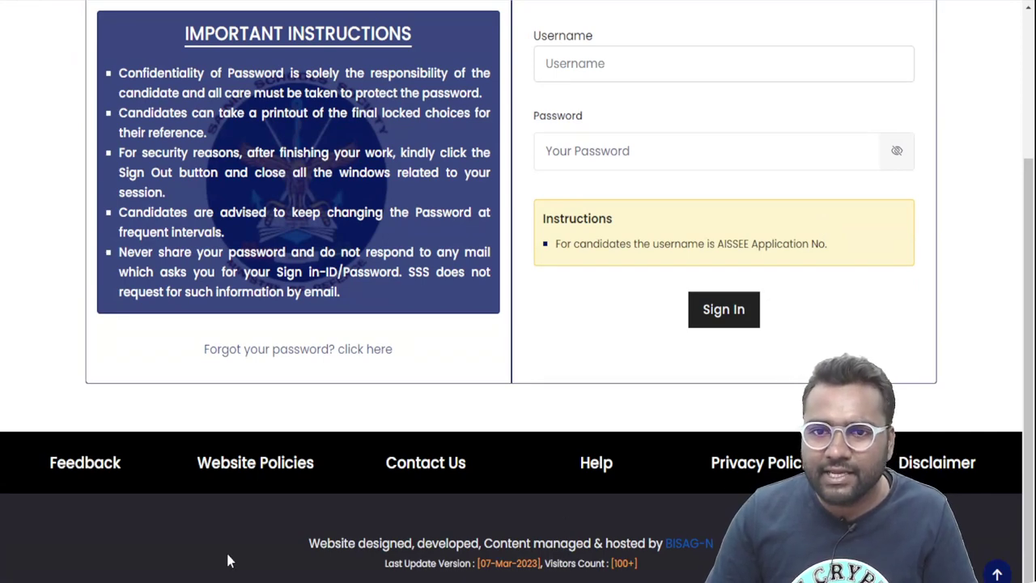
click(631, 58)
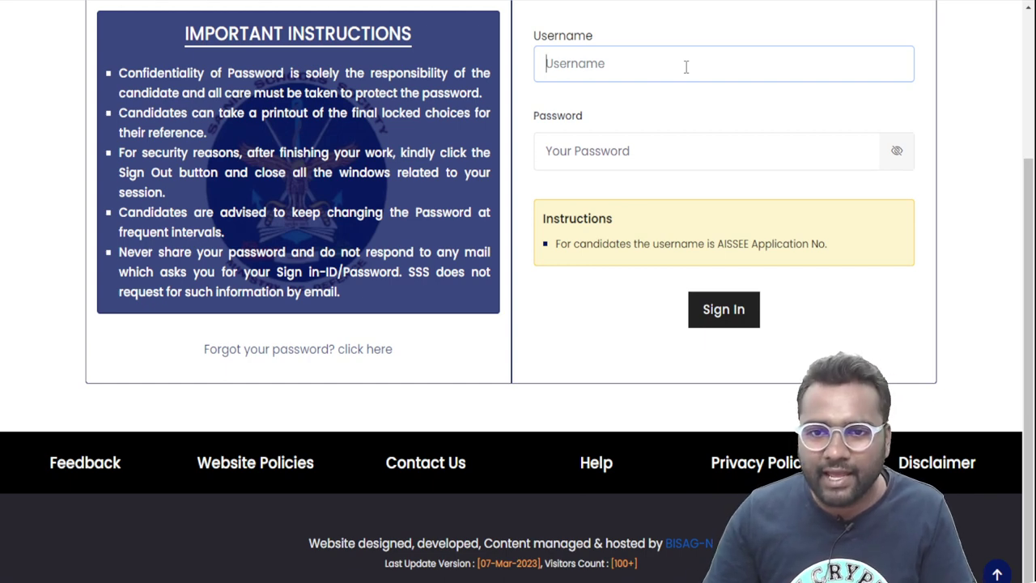
click(706, 154)
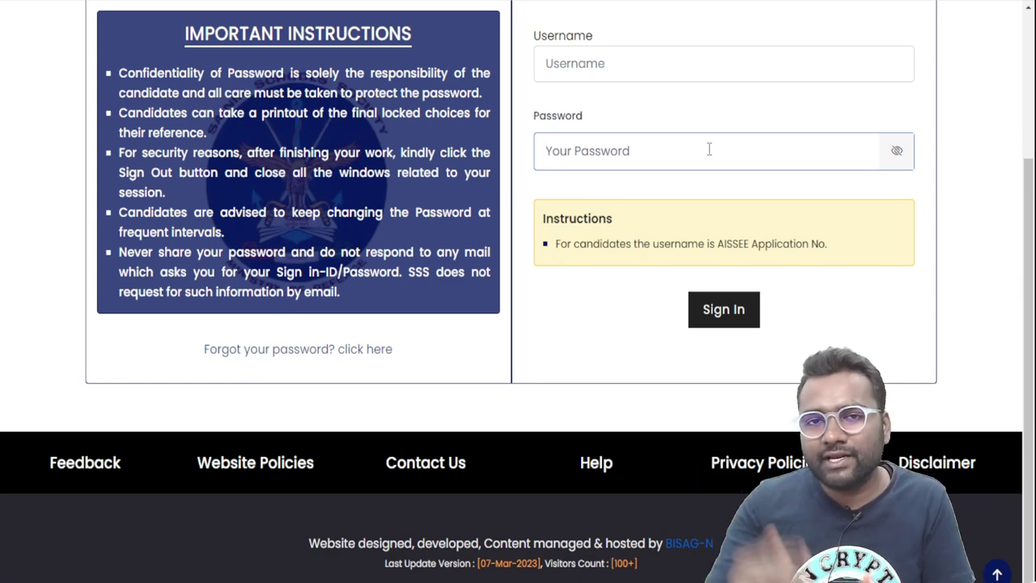
click(710, 69)
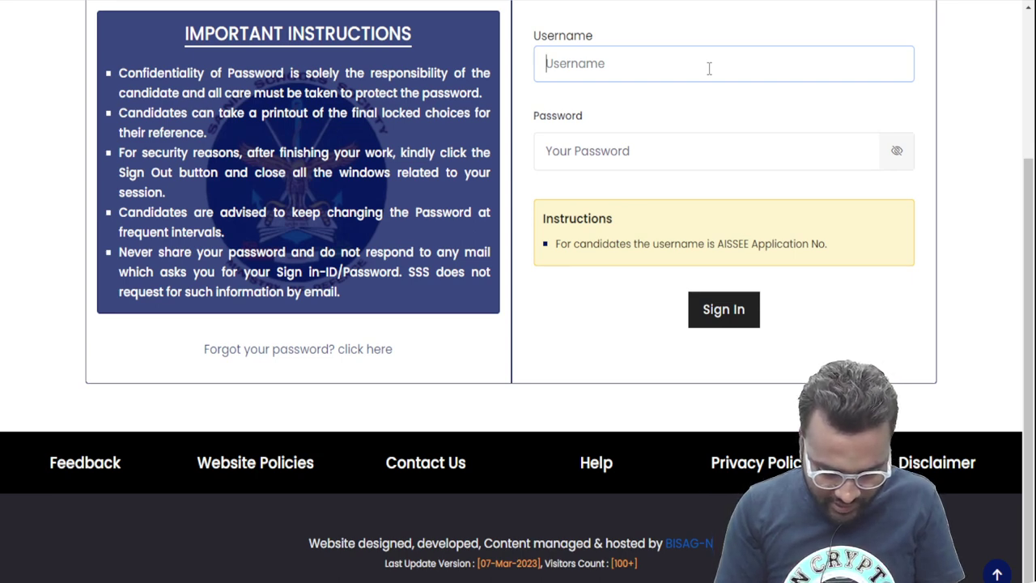
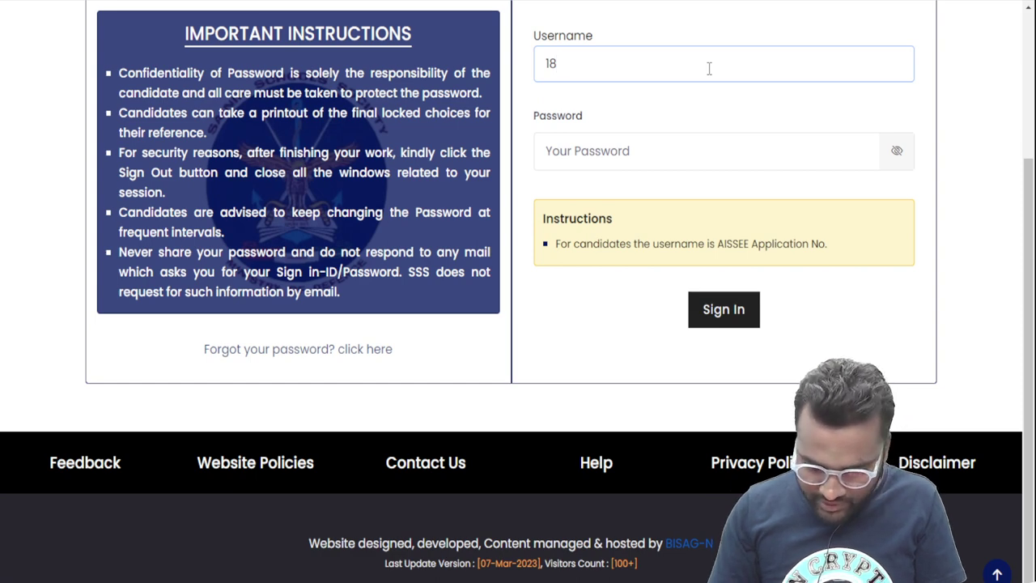
key(BackSpace)
key(BackSpace)
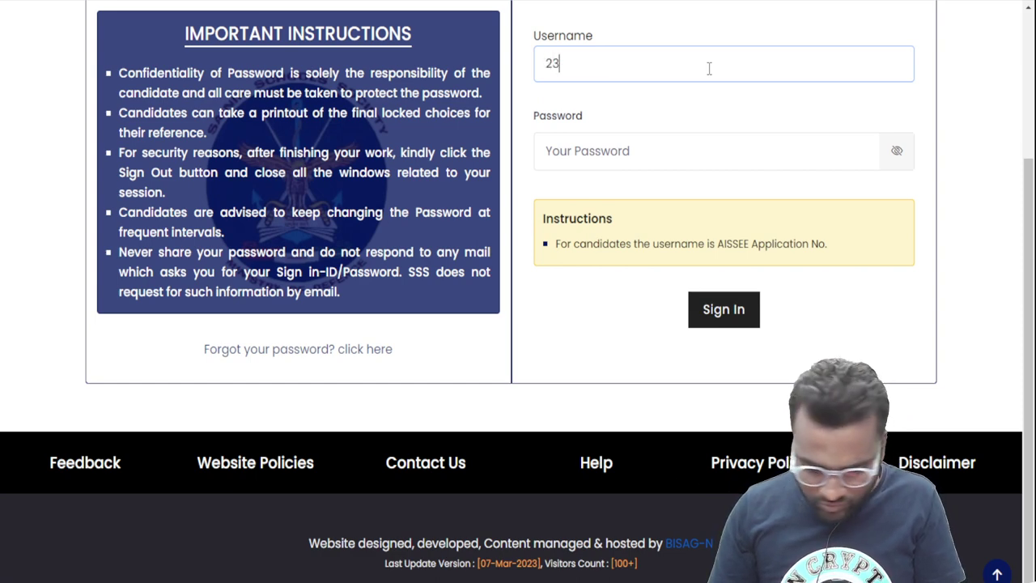
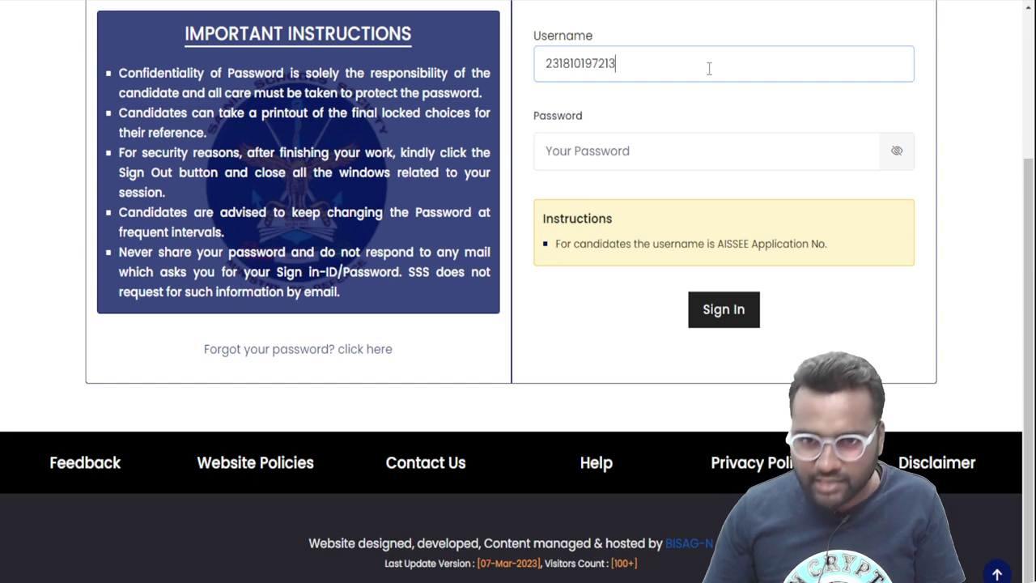
click(724, 157)
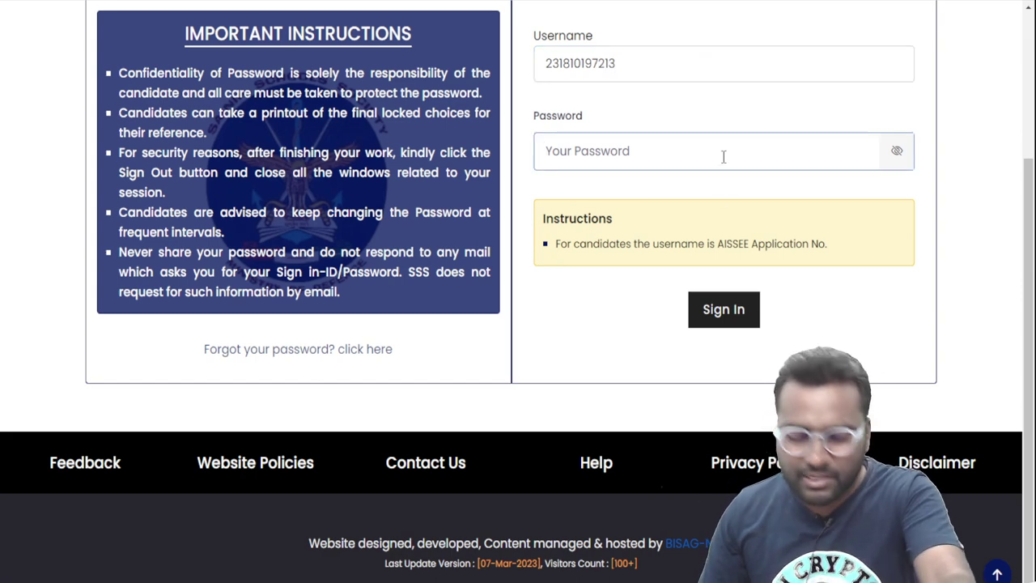
text(••••••)
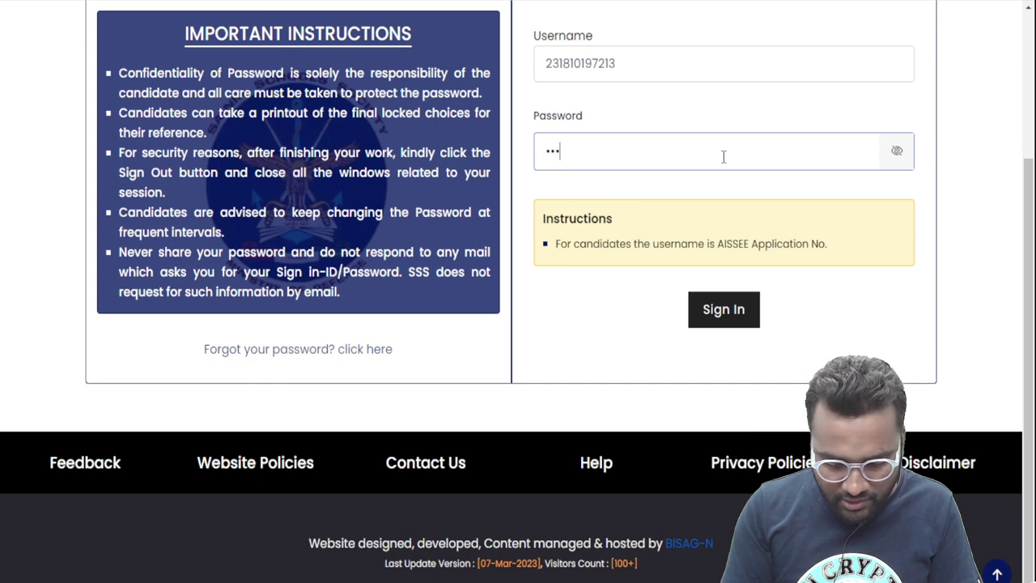
text(••••)
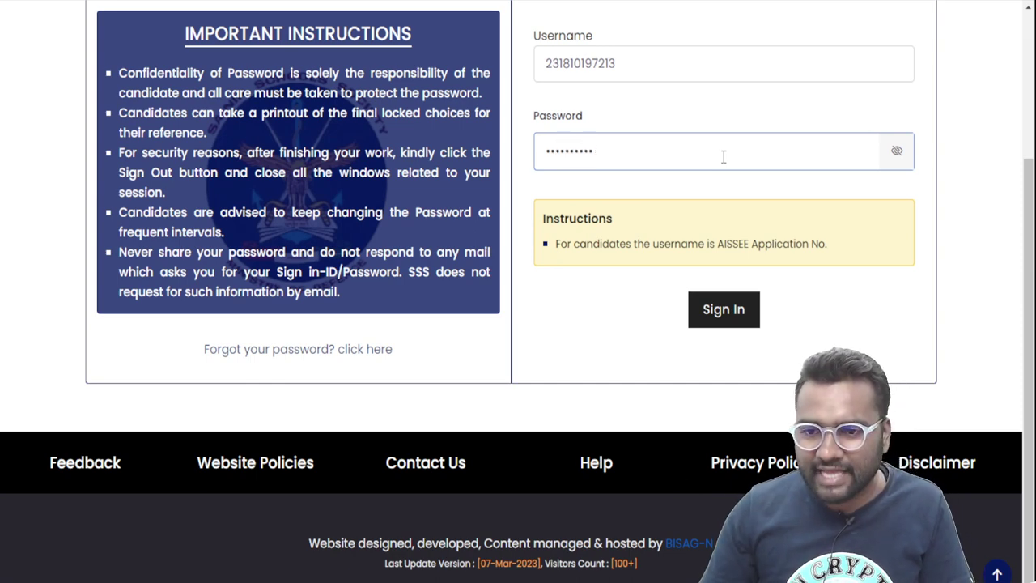
click(735, 318)
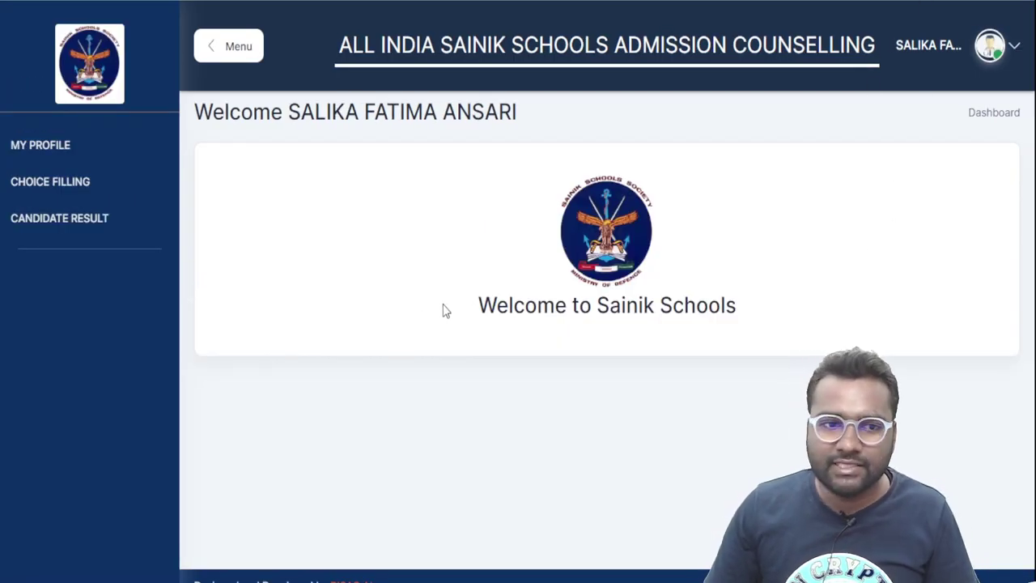
Review the candidate's profile details, then go to the Choice Filling page
click(81, 145)
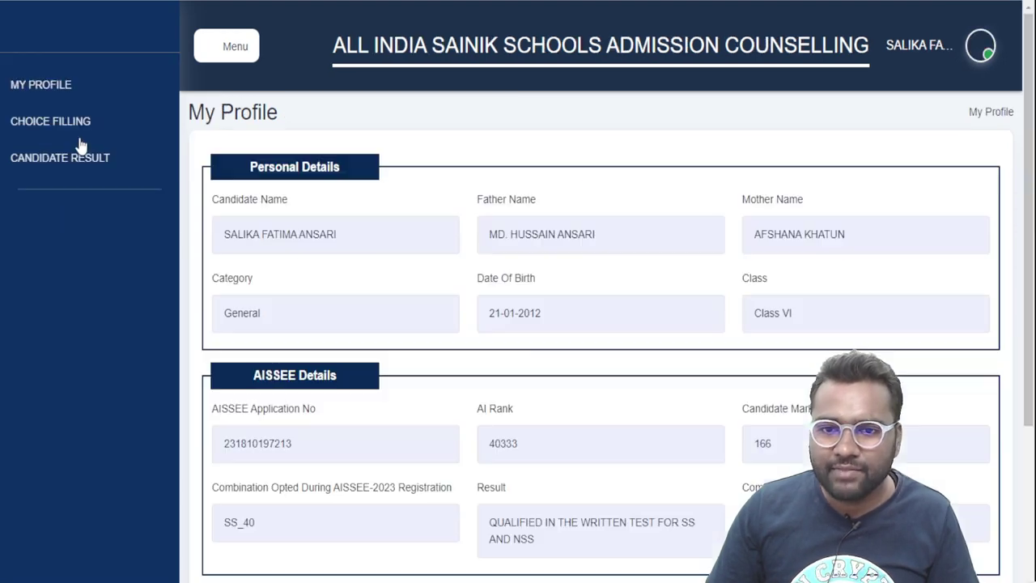
scroll(616, 218, down, 3)
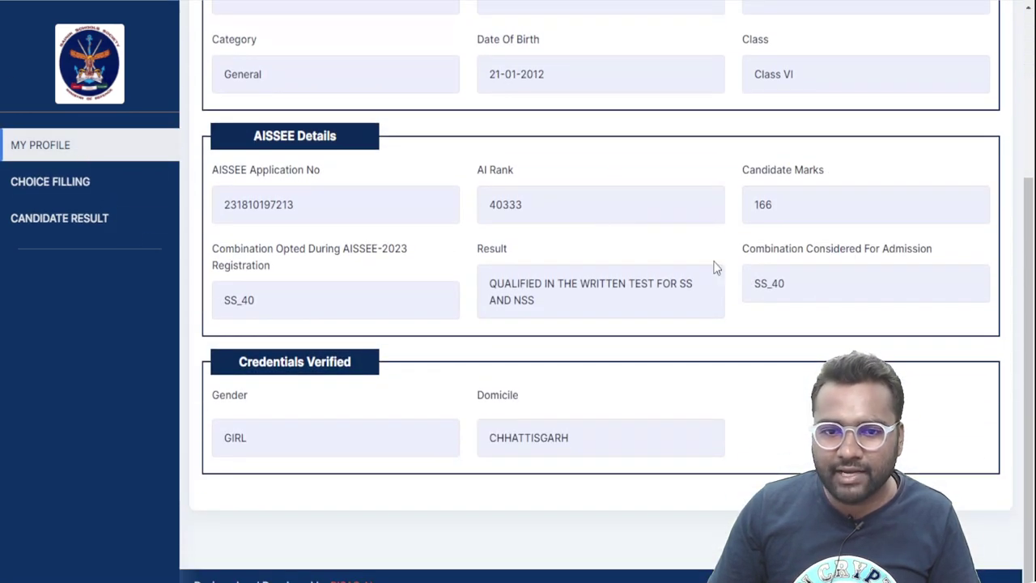
scroll(597, 329, up, 3)
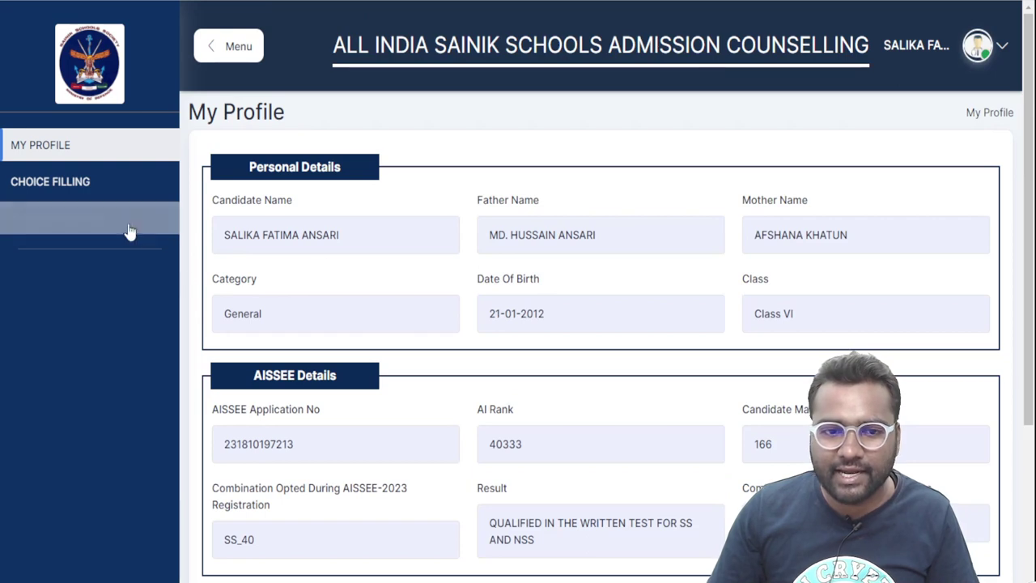
click(117, 197)
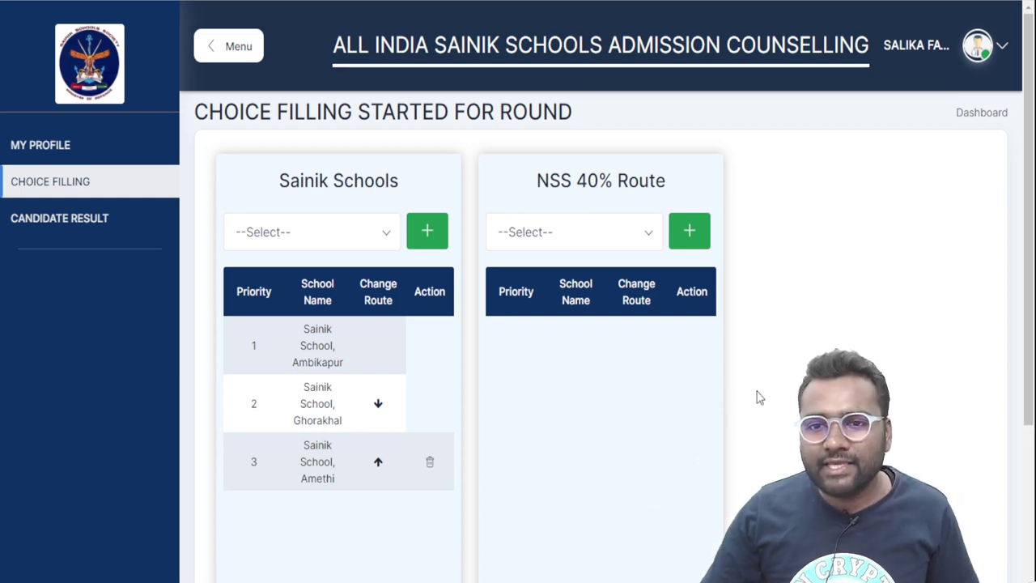
scroll(760, 398, down, 1)
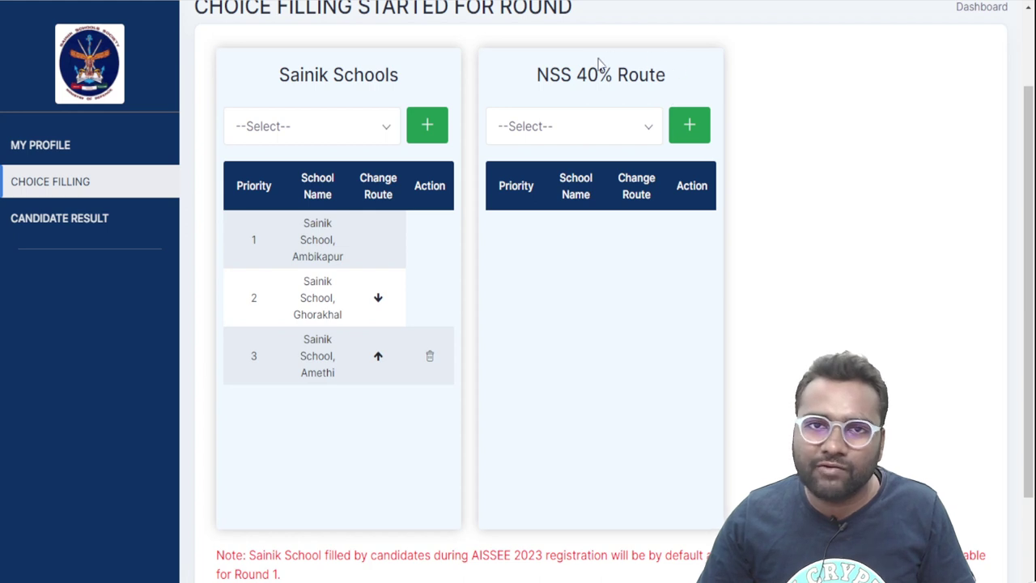
drag(537, 75, 576, 76)
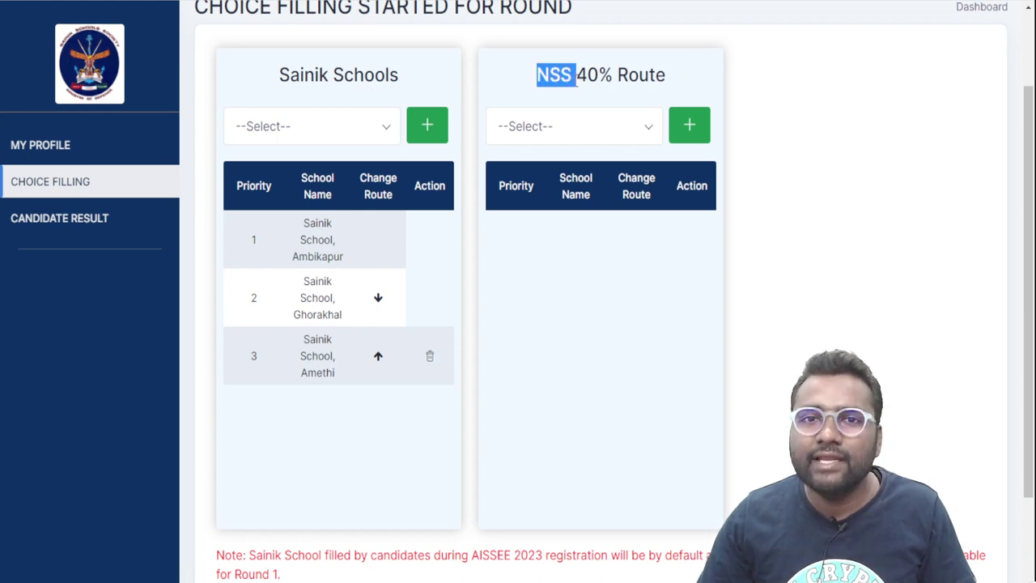
drag(280, 74, 378, 97)
click(388, 89)
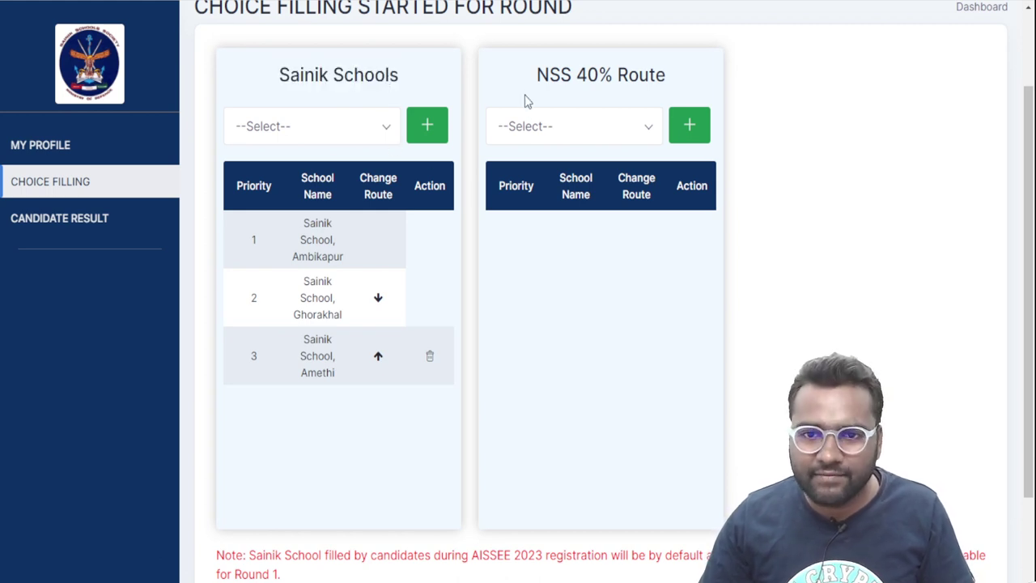
drag(548, 76, 624, 103)
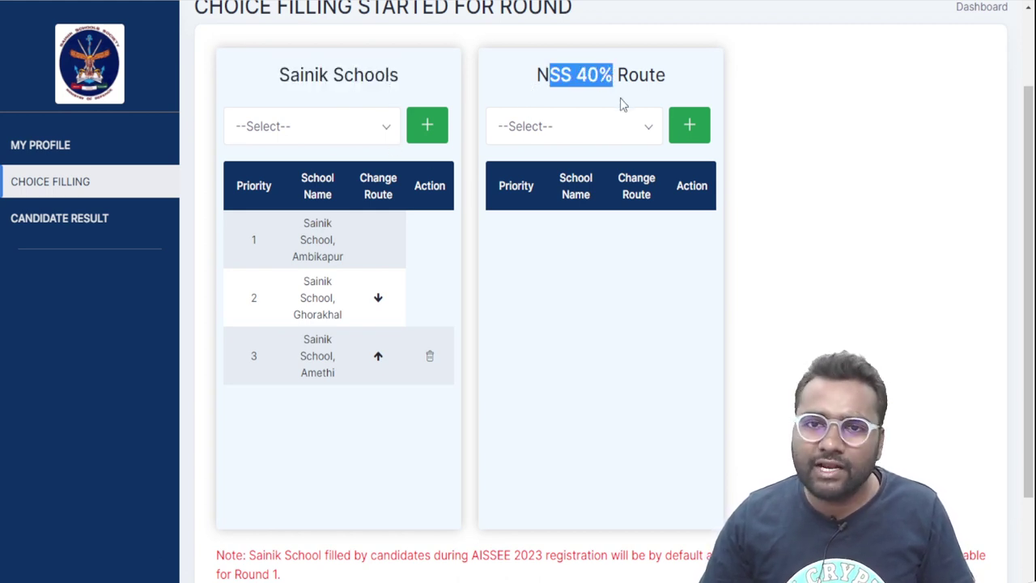
click(631, 75)
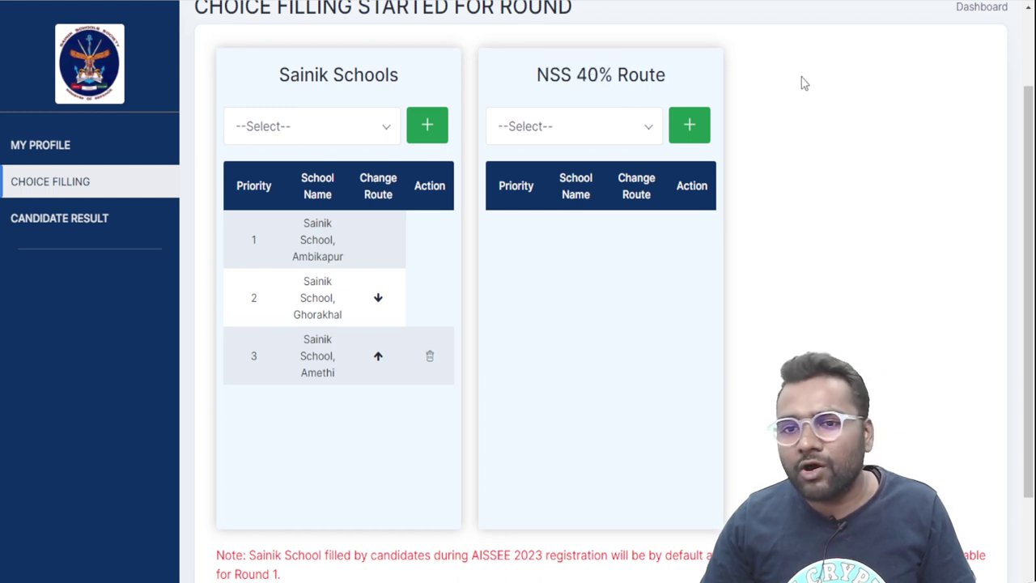
drag(575, 75, 614, 76)
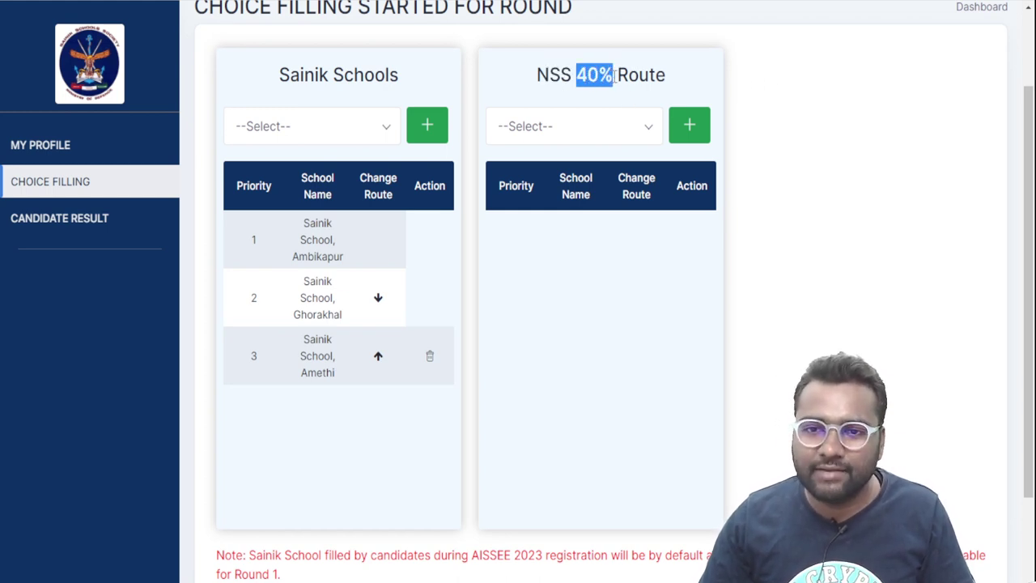
click(801, 98)
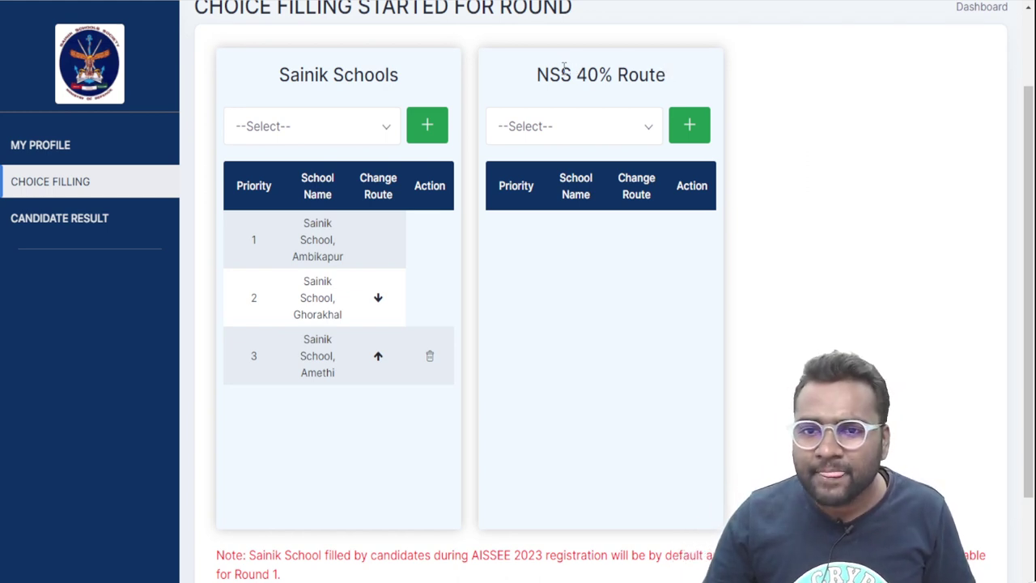
drag(536, 74, 682, 87)
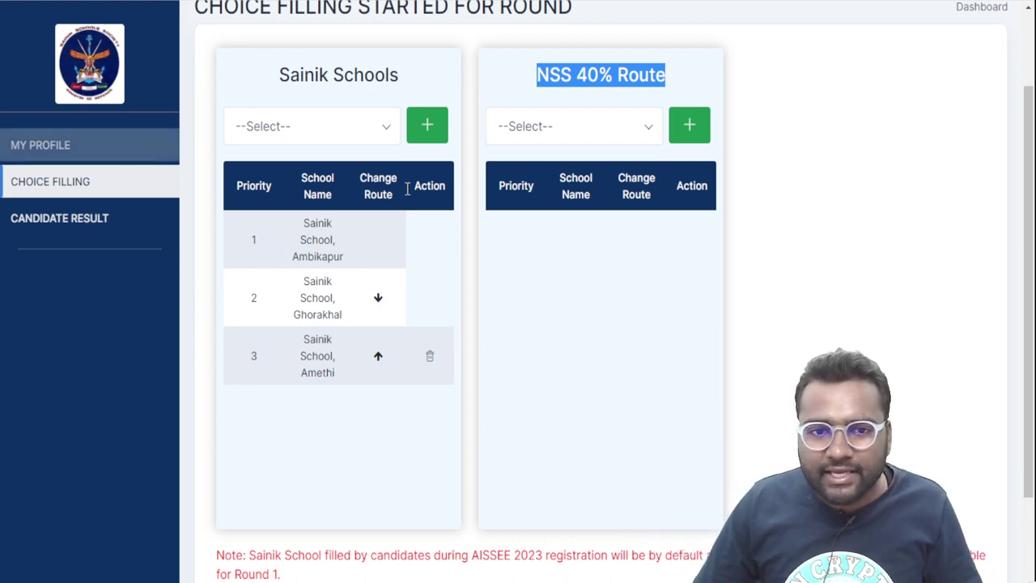
double_click(312, 227)
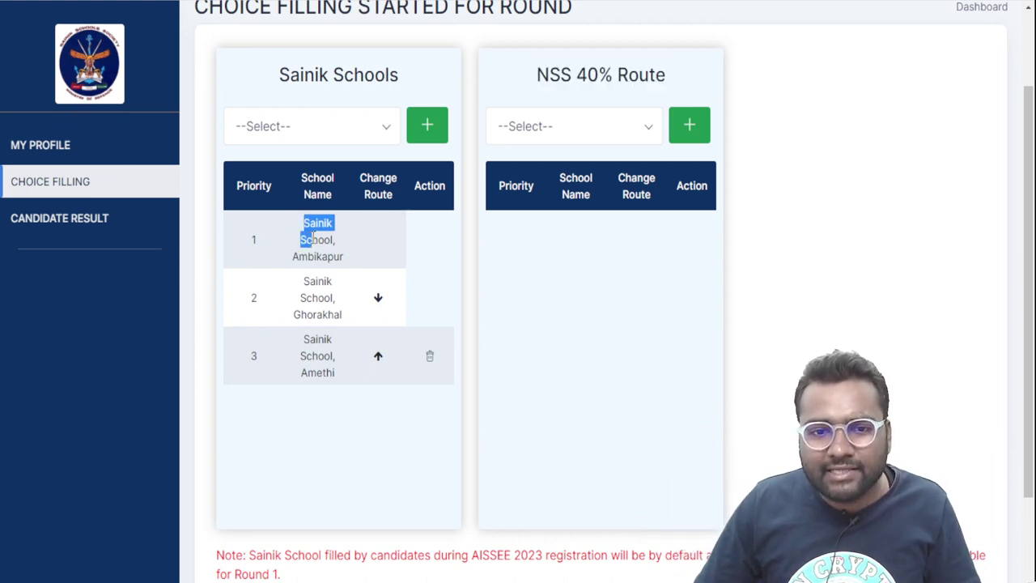
click(306, 231)
drag(306, 230, 347, 257)
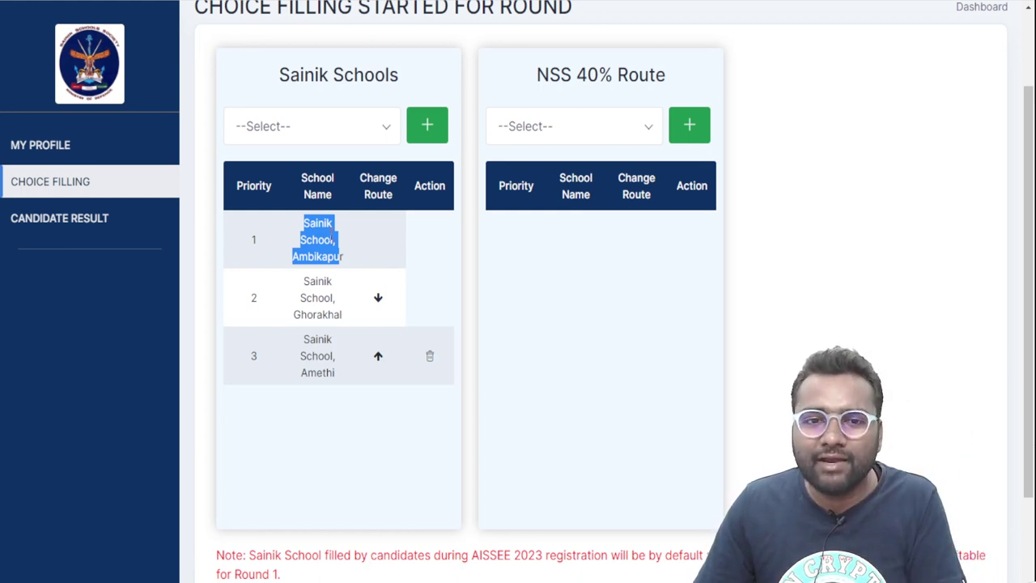
click(354, 288)
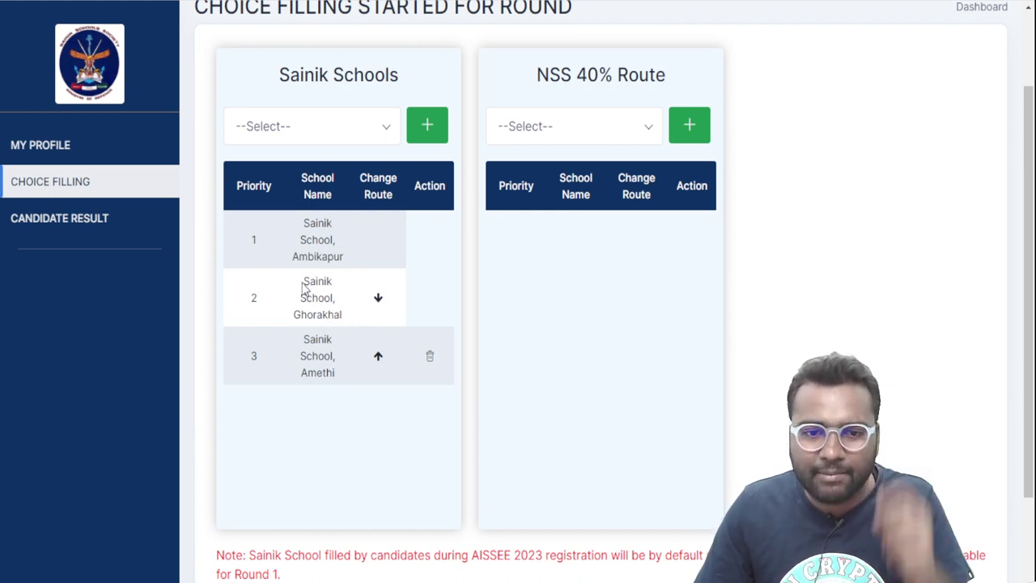
drag(302, 284, 344, 320)
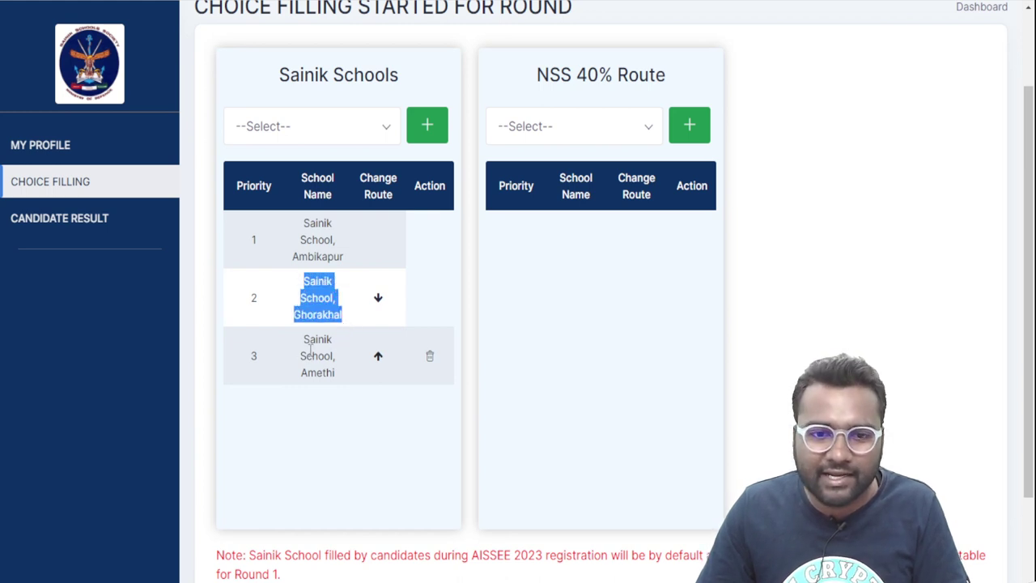
drag(303, 350, 340, 381)
Attempt adding a Sainik school with none selected and dismiss the Please Select School warning
click(338, 293)
click(427, 123)
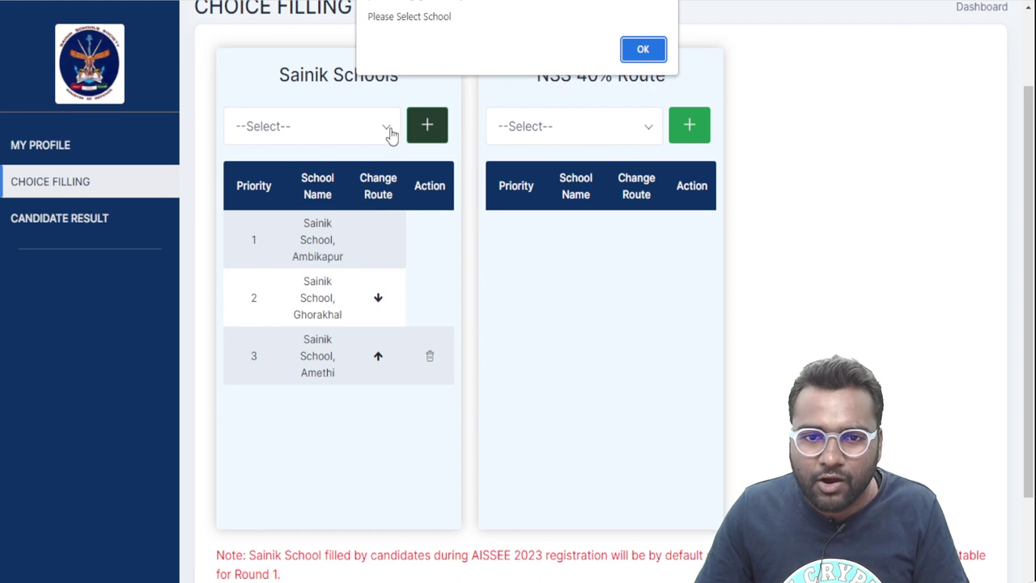
click(641, 49)
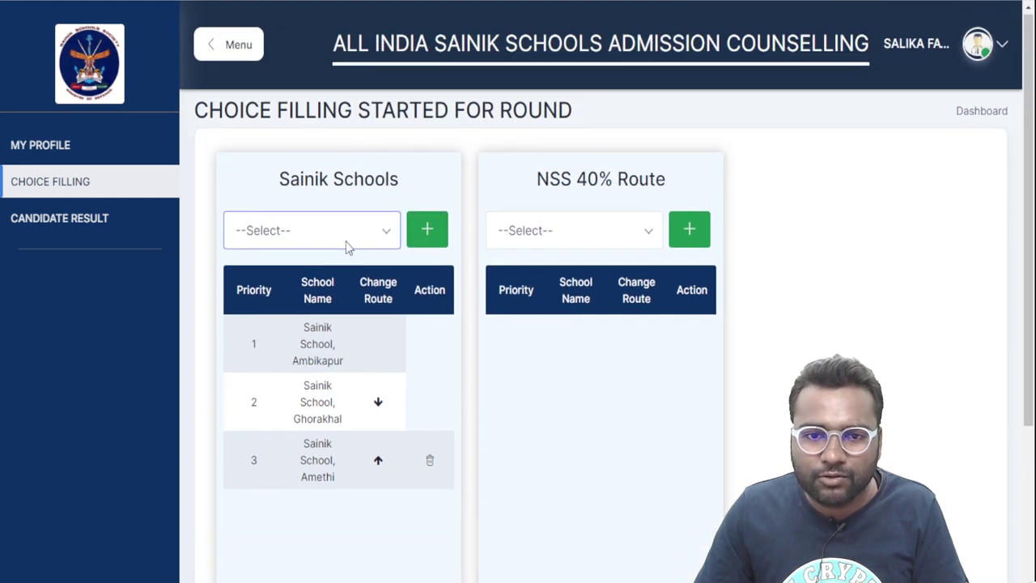
Add Sainik School, Tilaiya as priority 4 and confirm the saved alert
scroll(347, 245, down, 3)
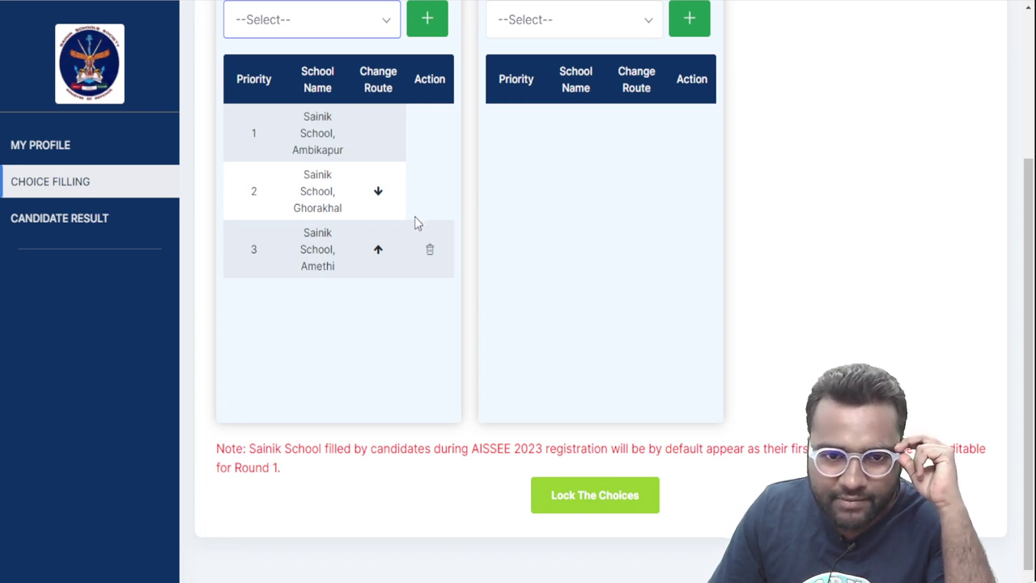
key(Down)
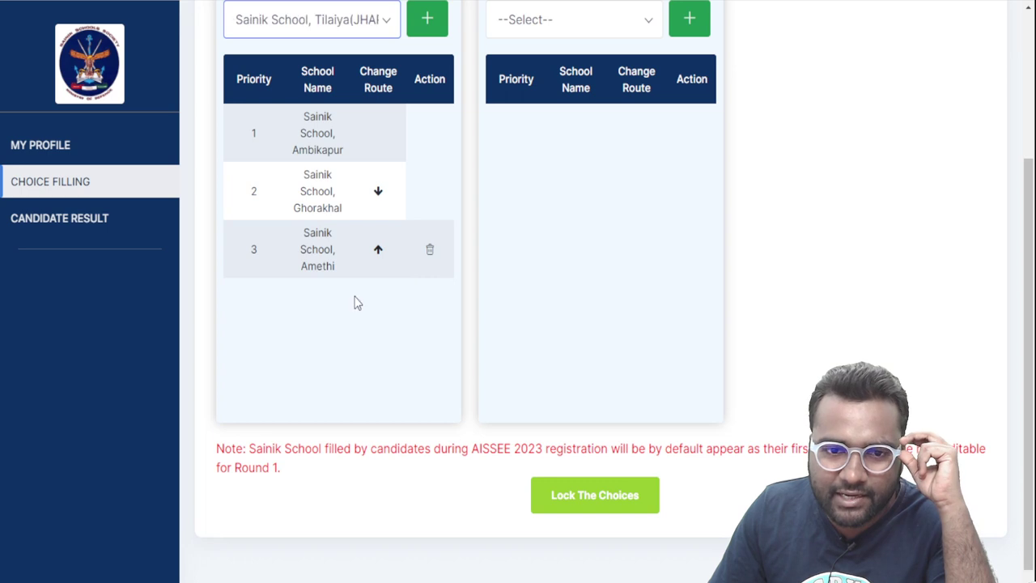
scroll(412, 144, up, 1)
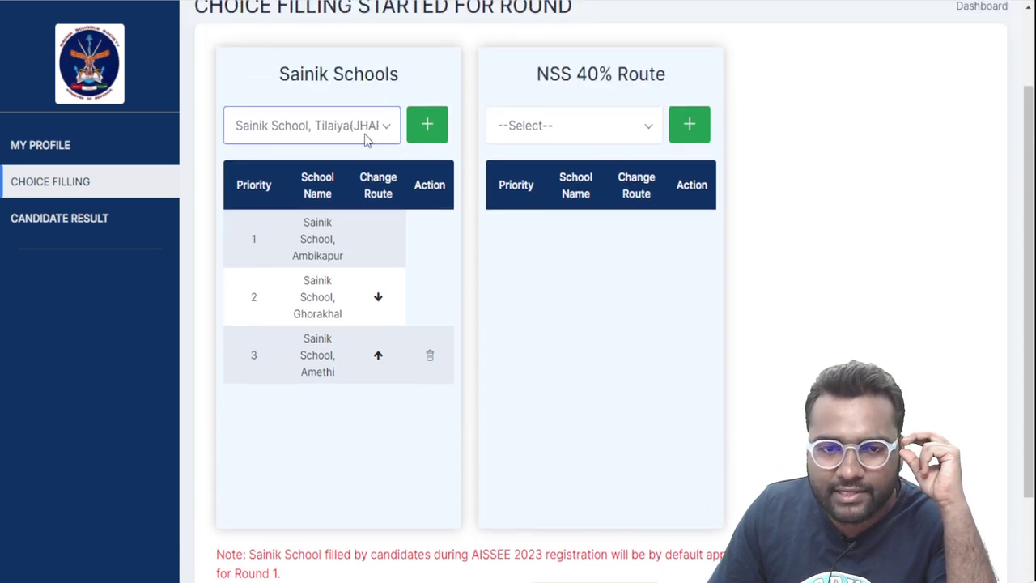
click(438, 135)
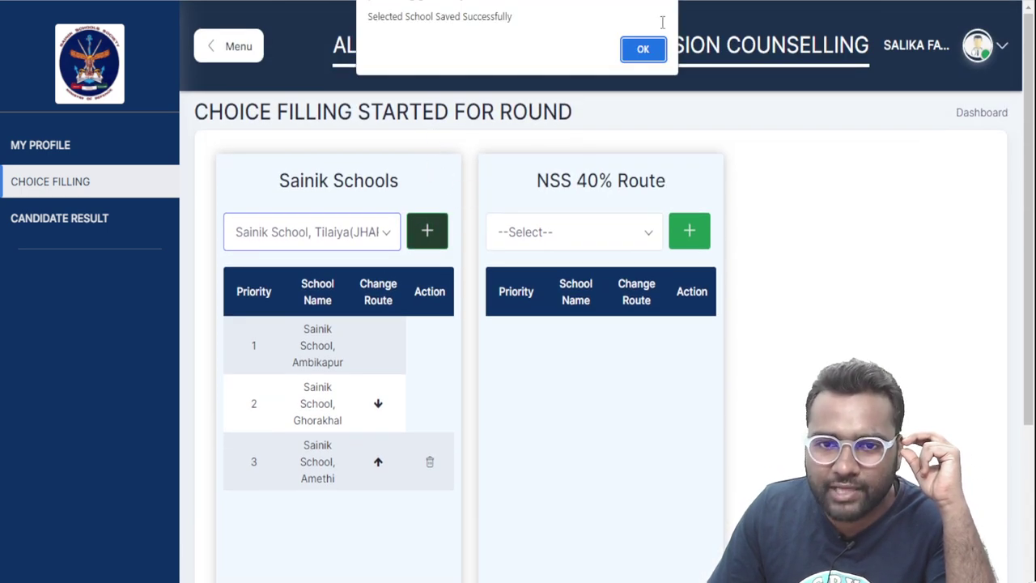
click(644, 51)
scroll(442, 162, down, 1)
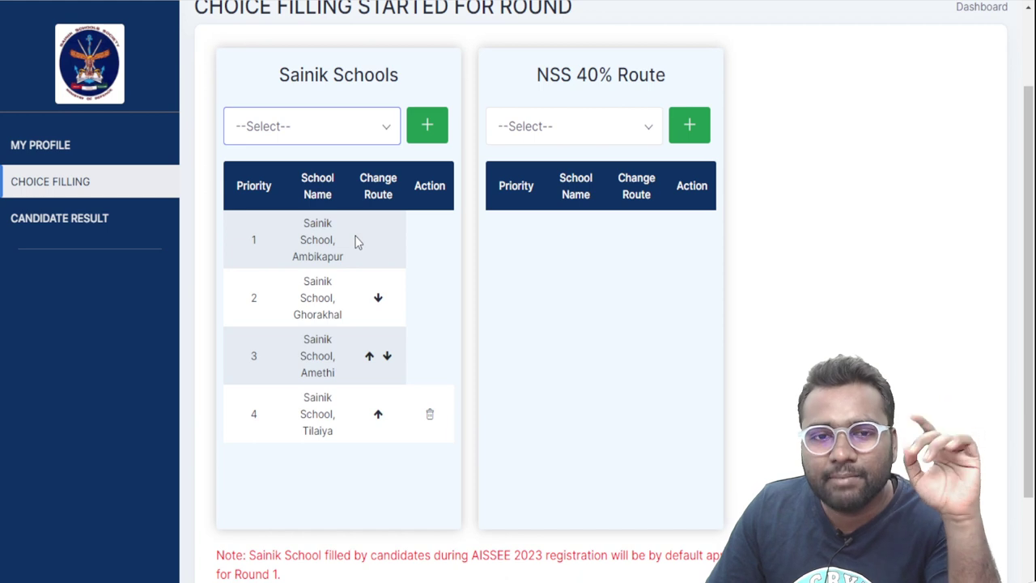
drag(294, 232, 351, 270)
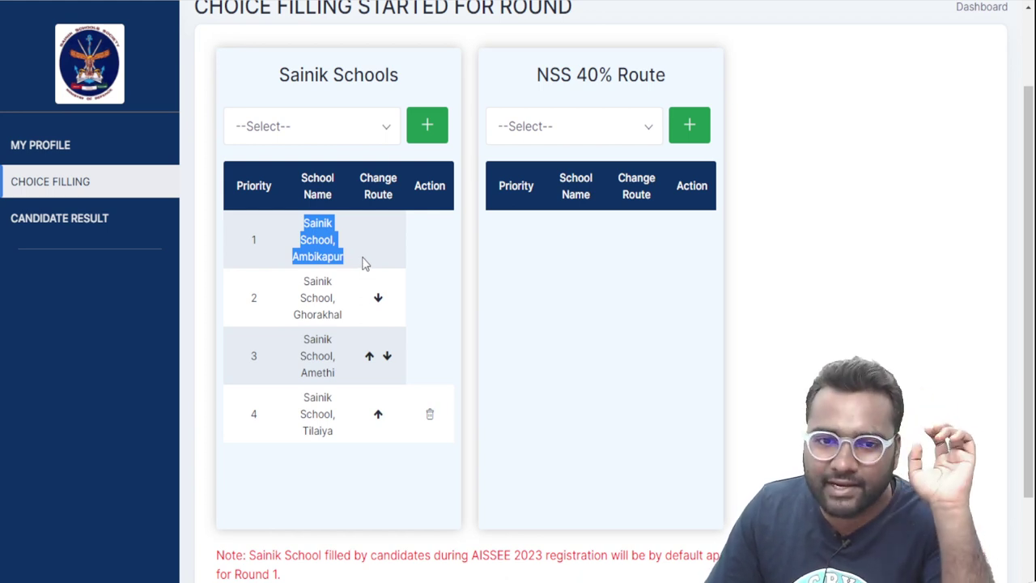
Add Sainik Schools Goalpara, Balachadi and Rewa to the choice list, confirming each save
click(363, 262)
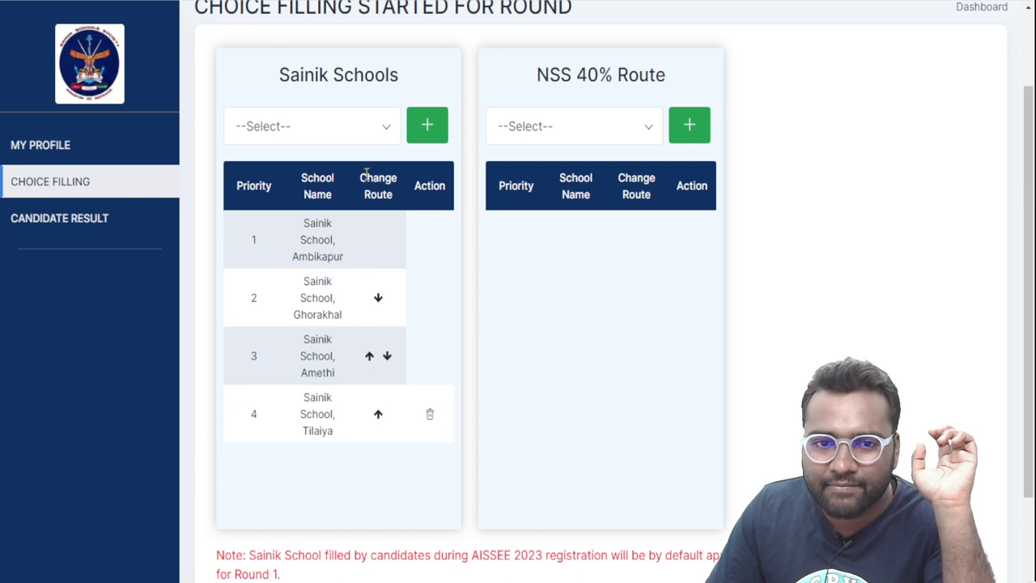
click(366, 228)
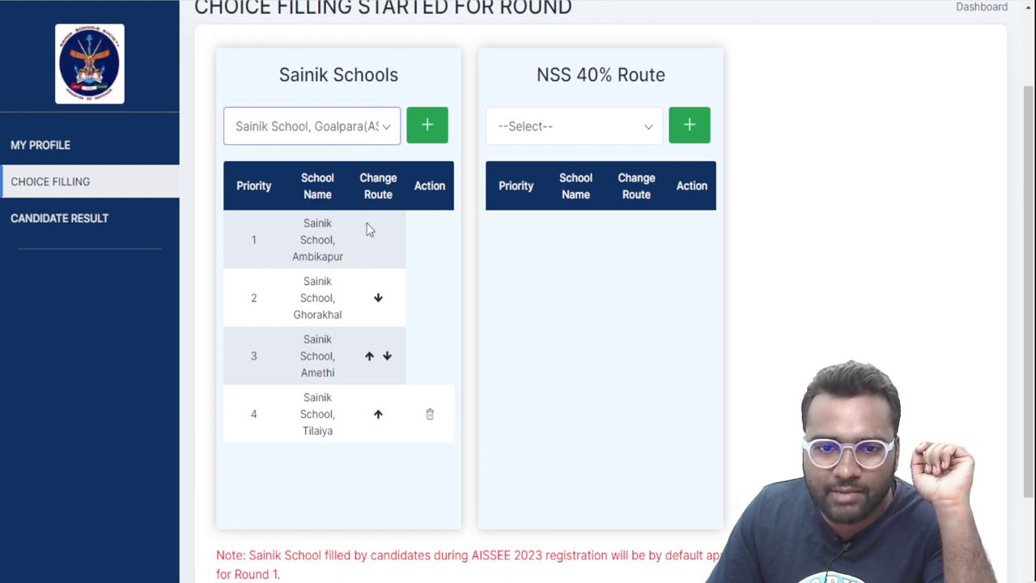
click(424, 131)
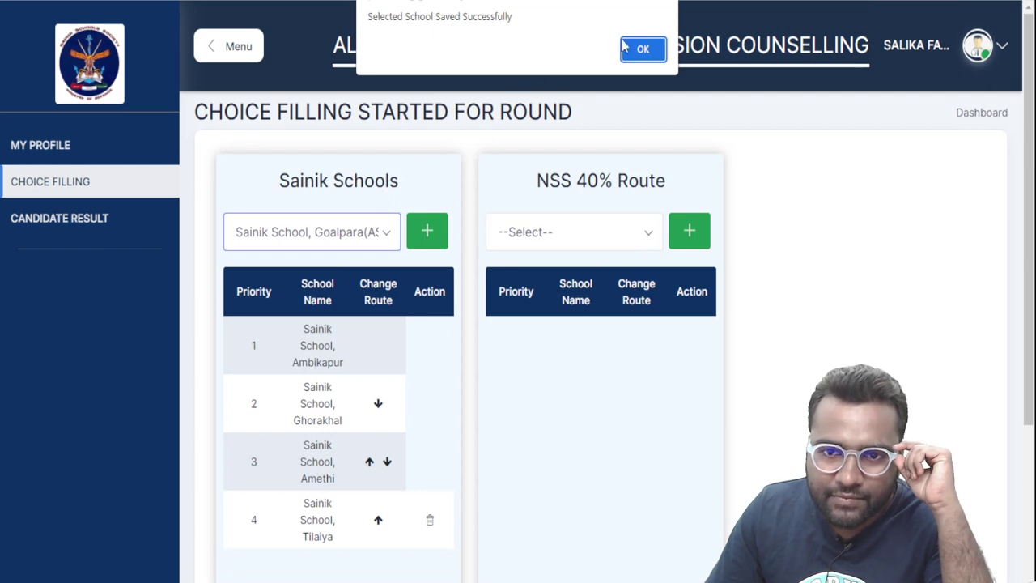
click(644, 47)
scroll(384, 29, down, 3)
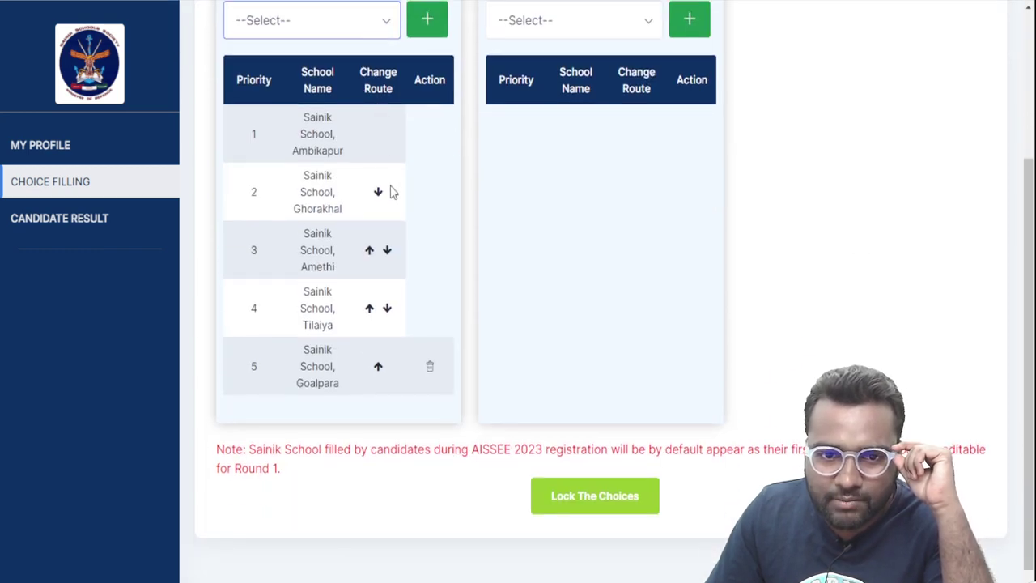
key(Down)
click(427, 18)
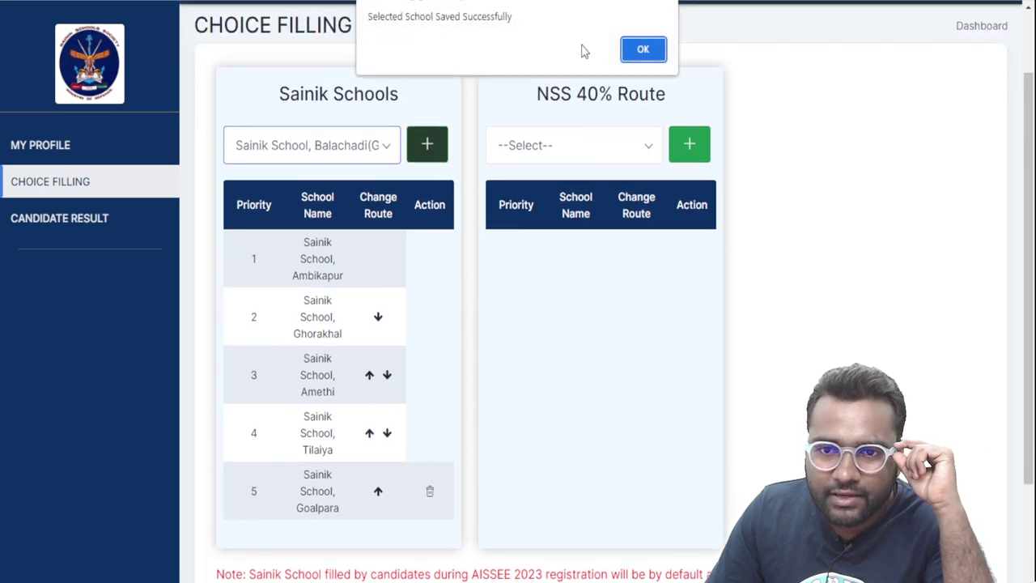
click(640, 50)
scroll(375, 231, down, 3)
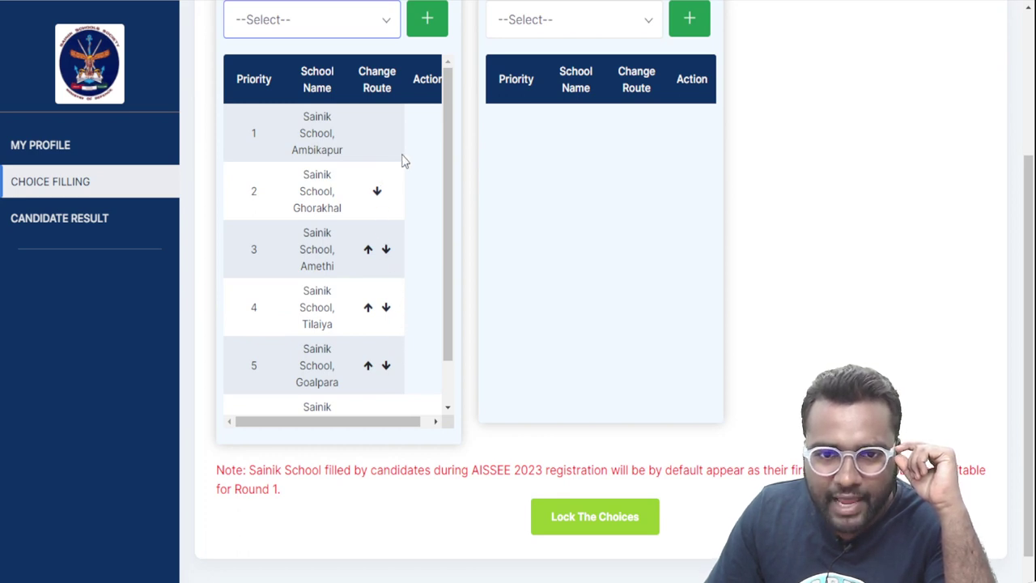
key(Down)
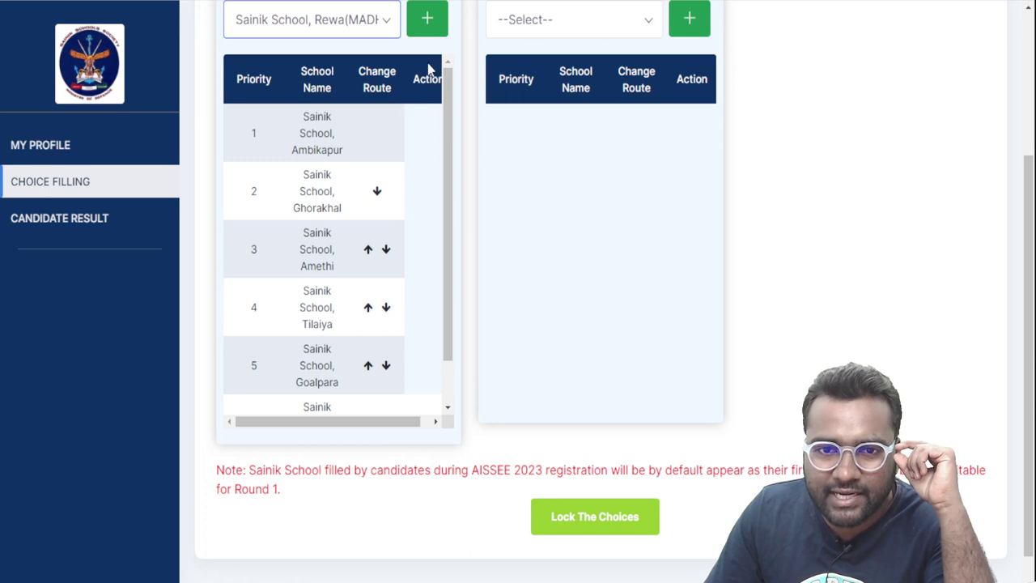
click(417, 30)
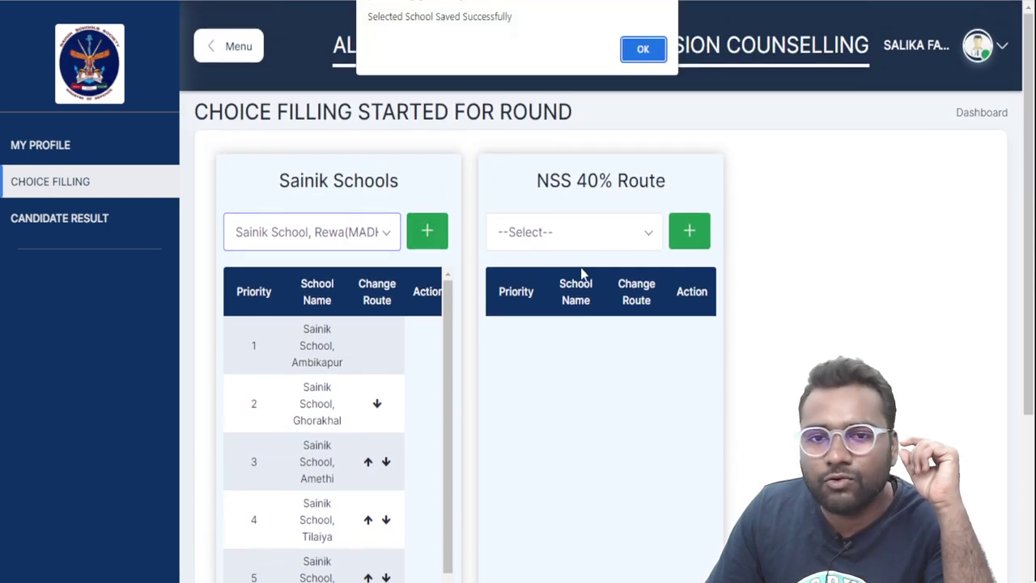
click(643, 50)
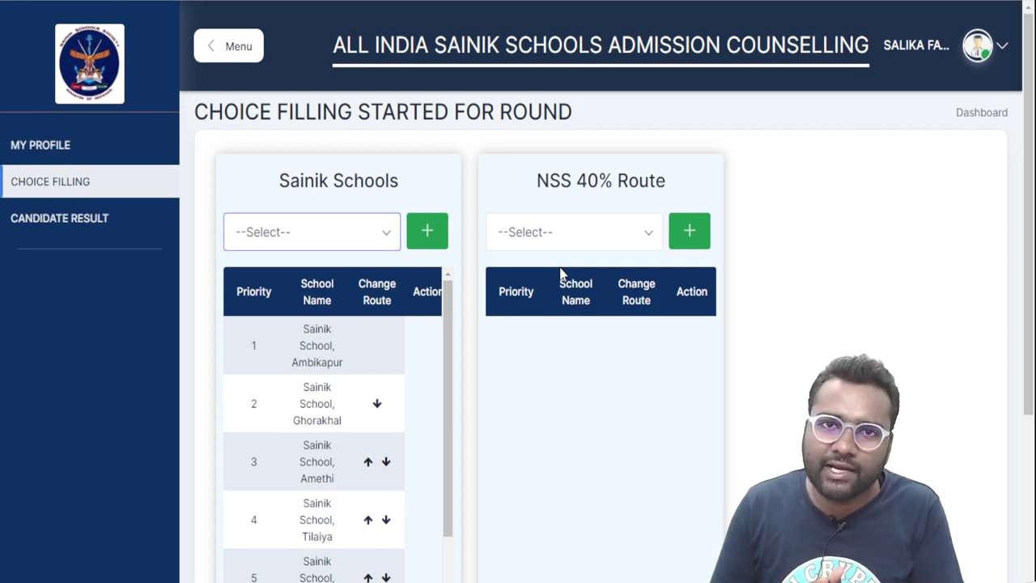
Move Rewa up past Balachadi and Goalpara, confirming each route change
scroll(215, 492, down, 3)
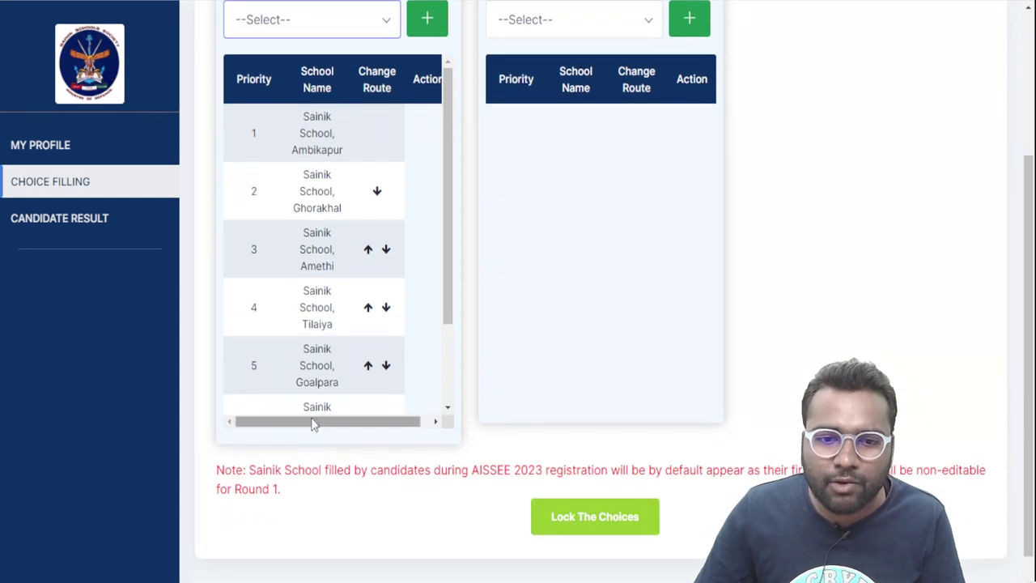
scroll(333, 379, down, 1)
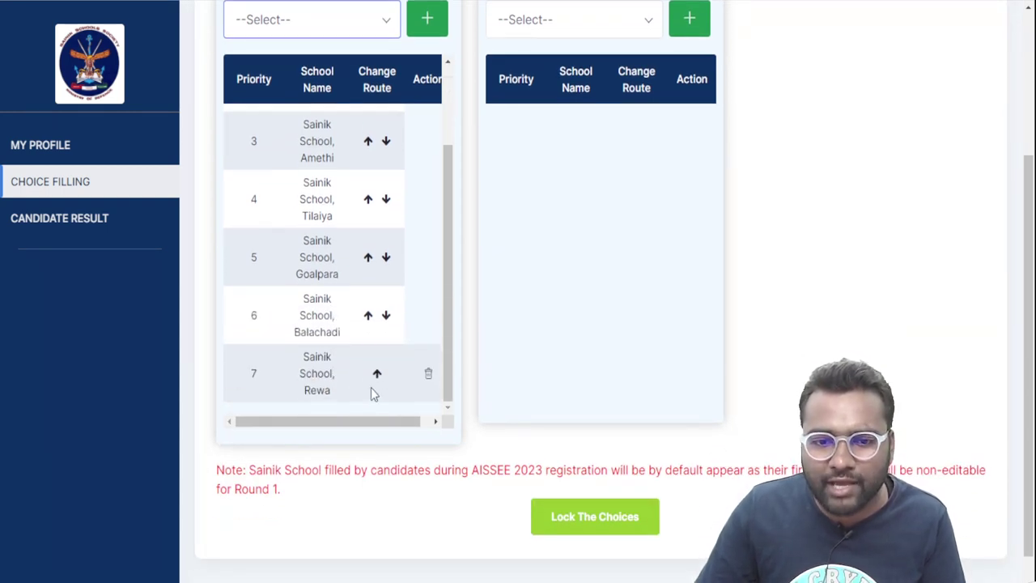
click(377, 379)
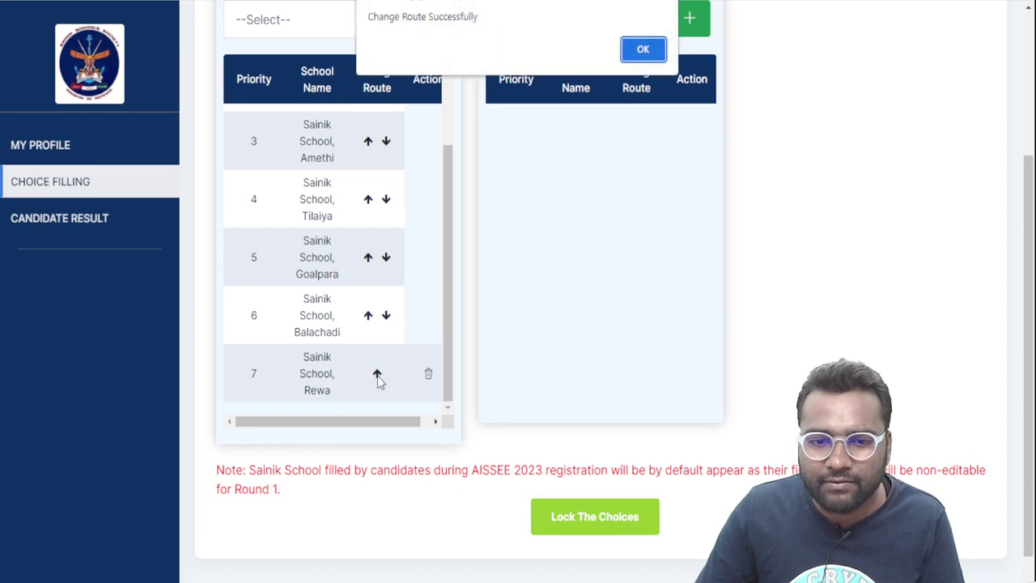
click(643, 50)
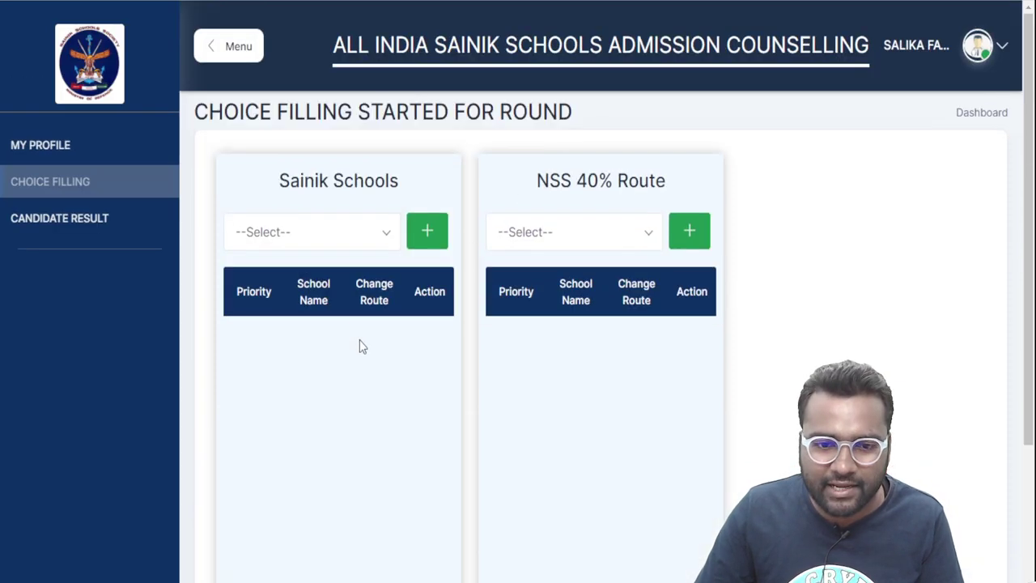
scroll(360, 340, down, 5)
scroll(359, 367, down, 1)
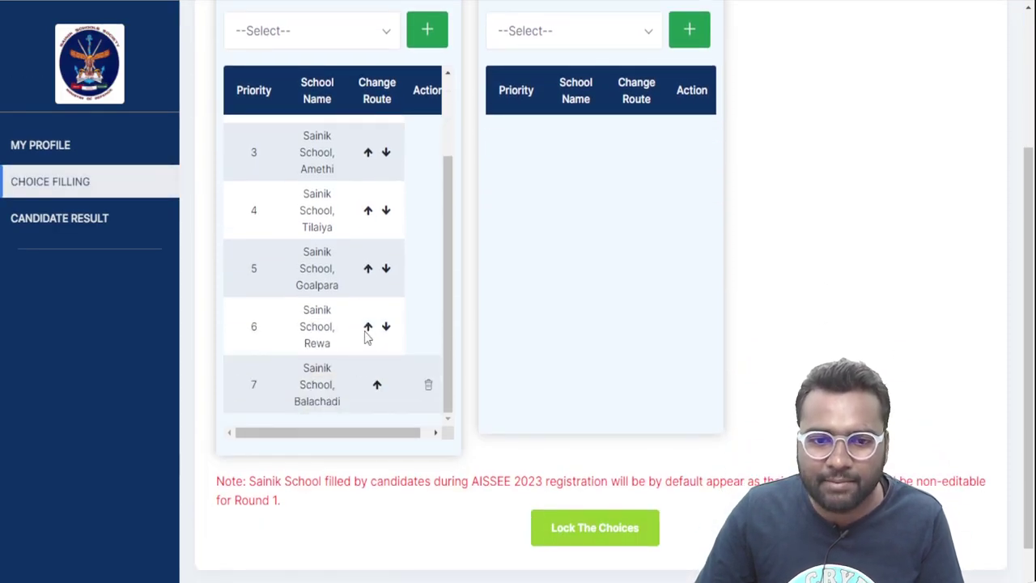
click(368, 328)
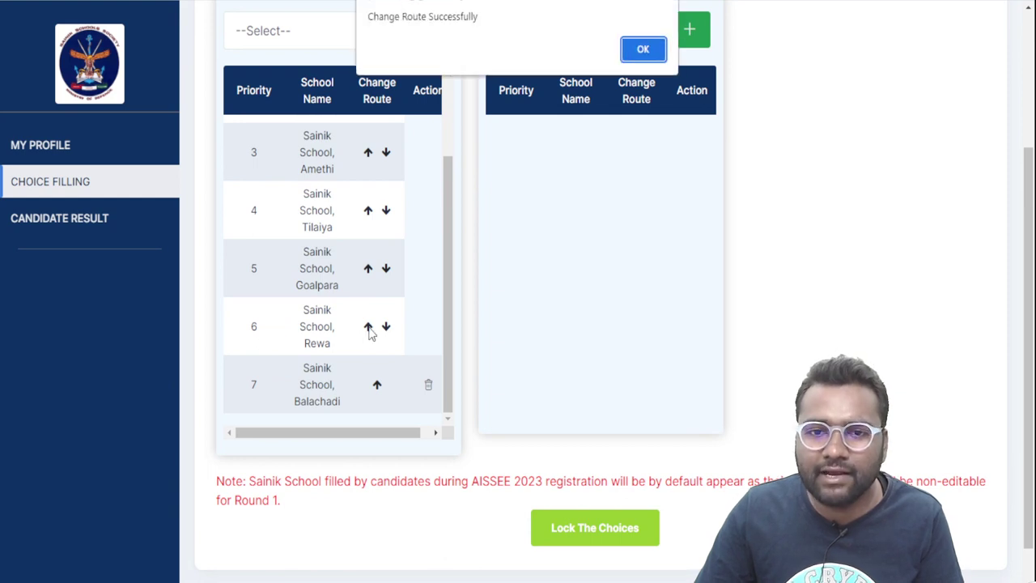
click(655, 49)
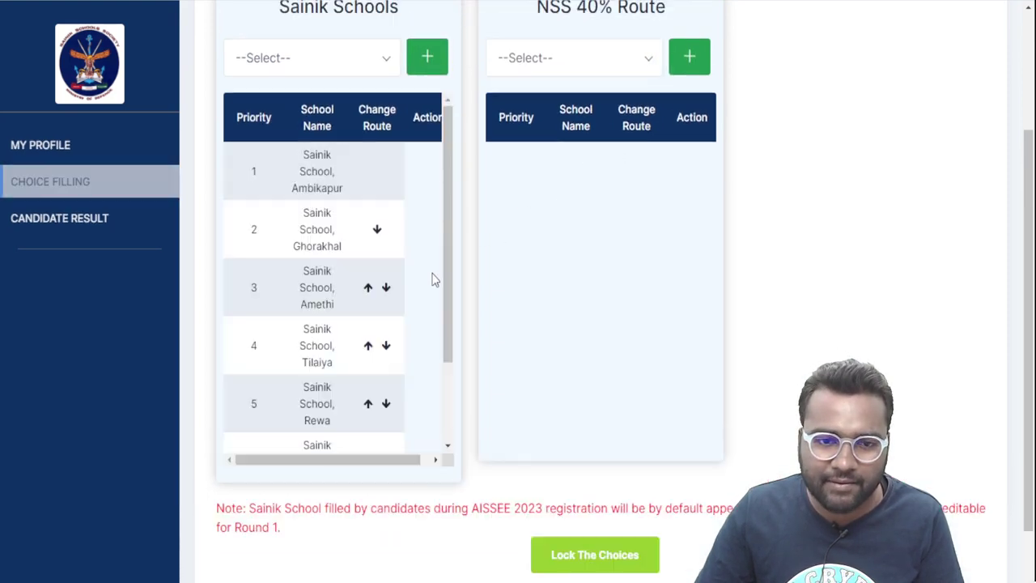
Move Rewa further up past Tilaiya, Amethi and Ghorakhal into priority 2
scroll(364, 405, down, 2)
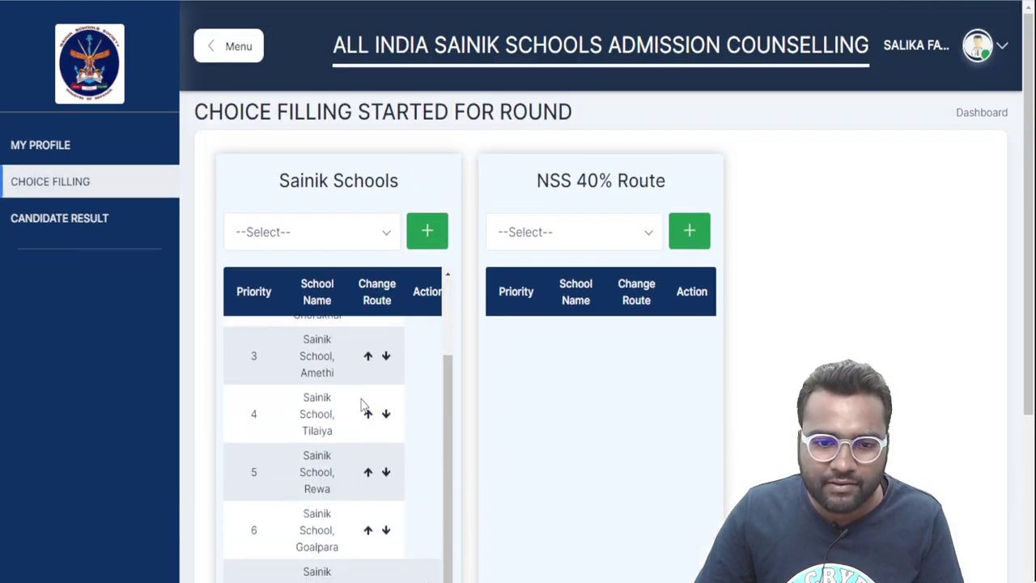
click(368, 473)
click(652, 48)
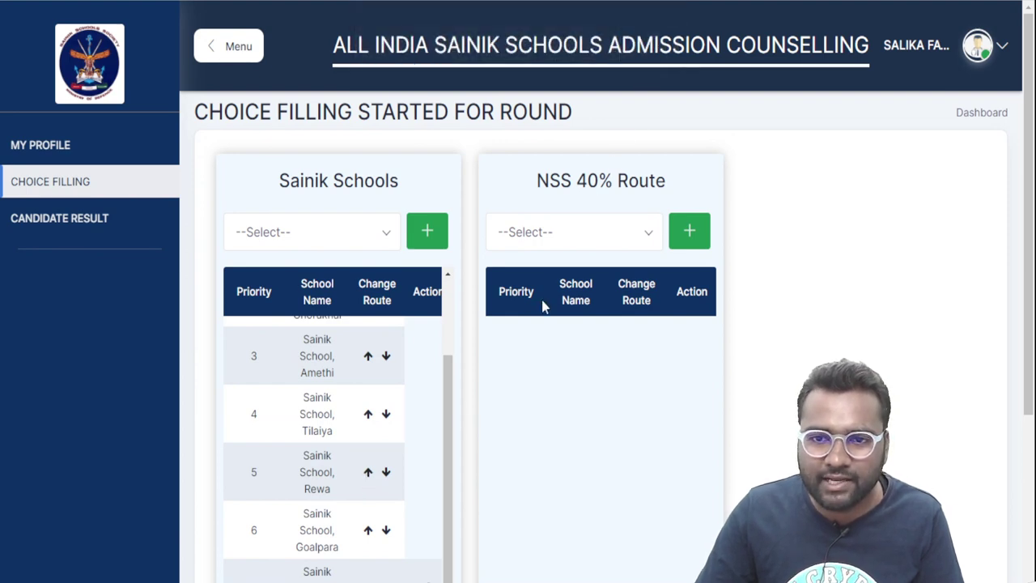
scroll(536, 315, down, 3)
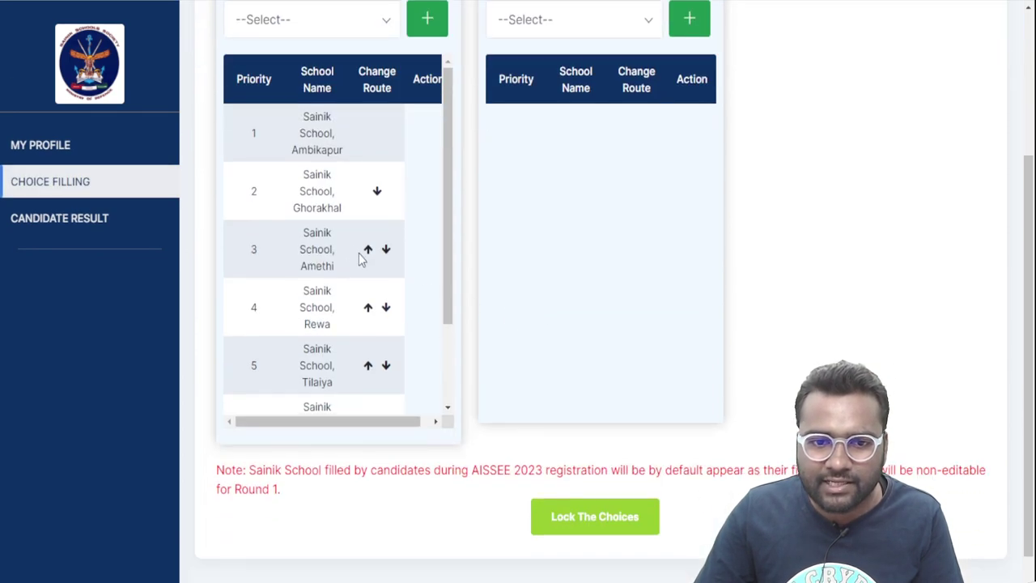
click(368, 307)
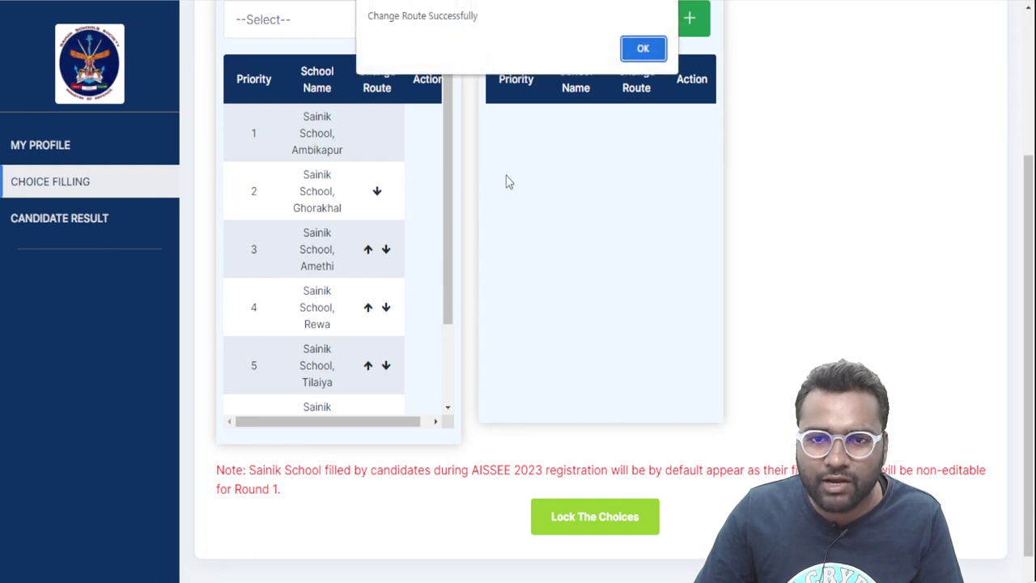
click(641, 47)
scroll(429, 310, down, 3)
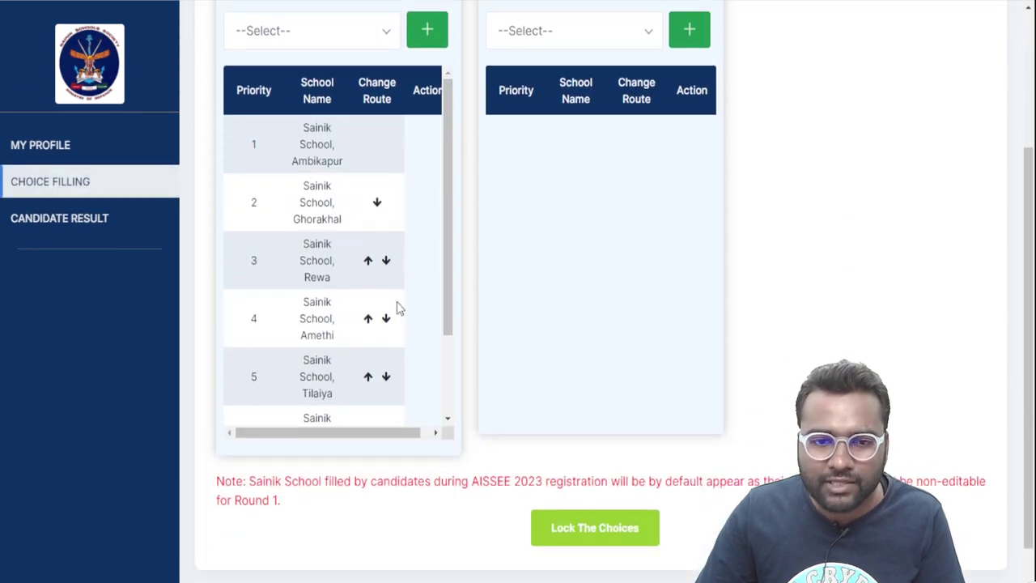
click(368, 263)
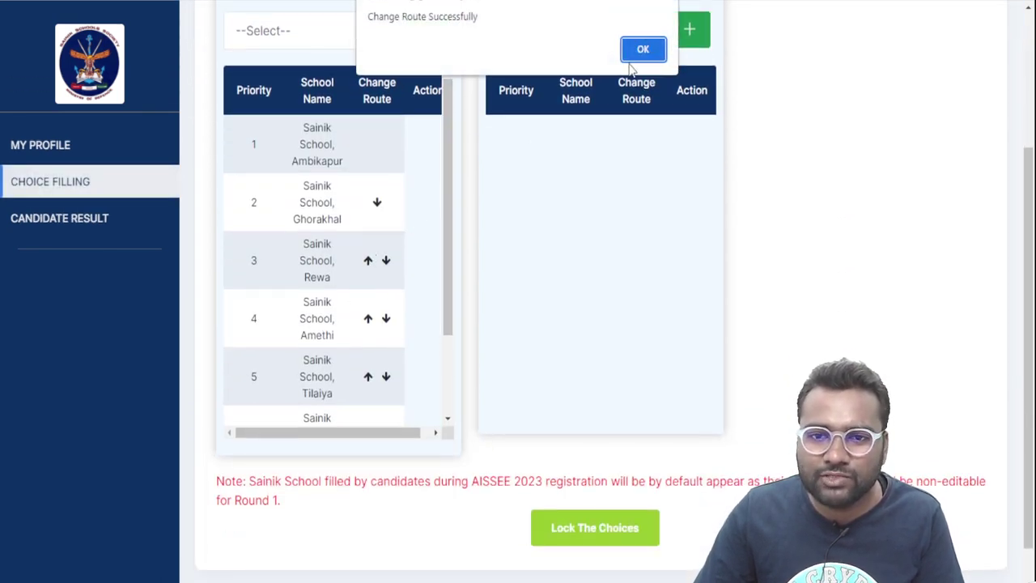
click(652, 46)
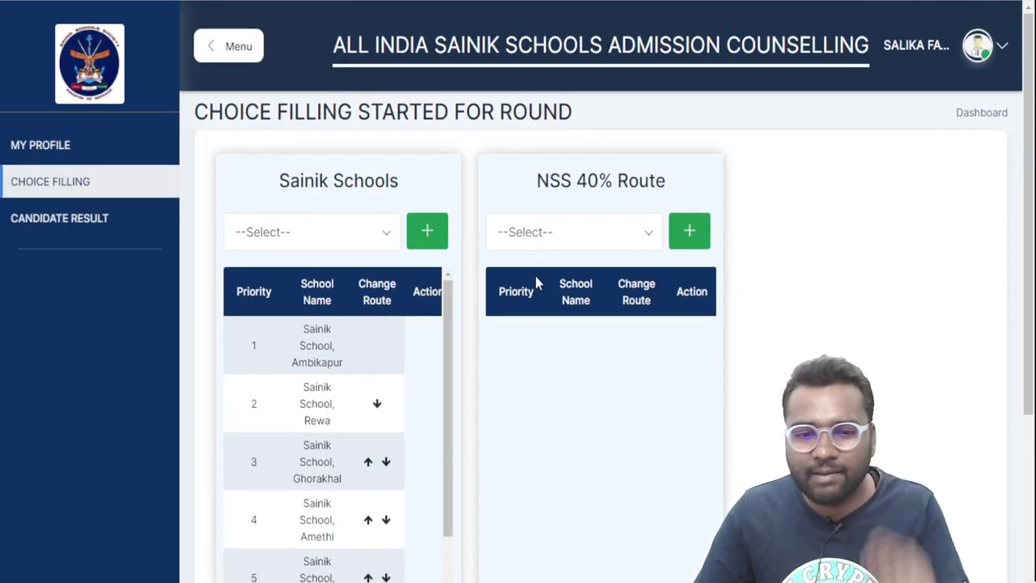
scroll(535, 273, down, 3)
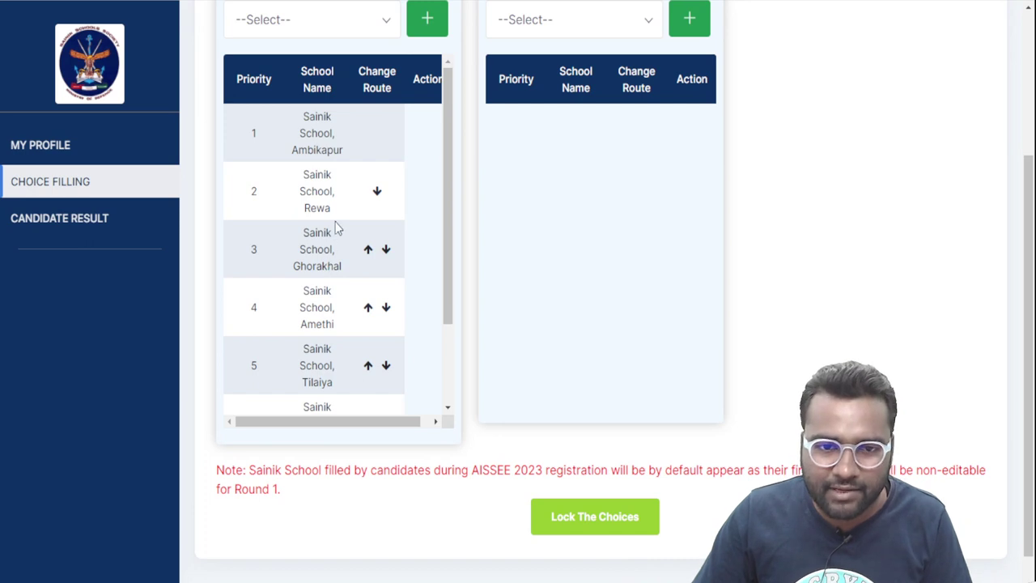
Add Sainik Schools Satara, Korukonda and Bhubaneswar to the end of the choice list
scroll(337, 229, down, 2)
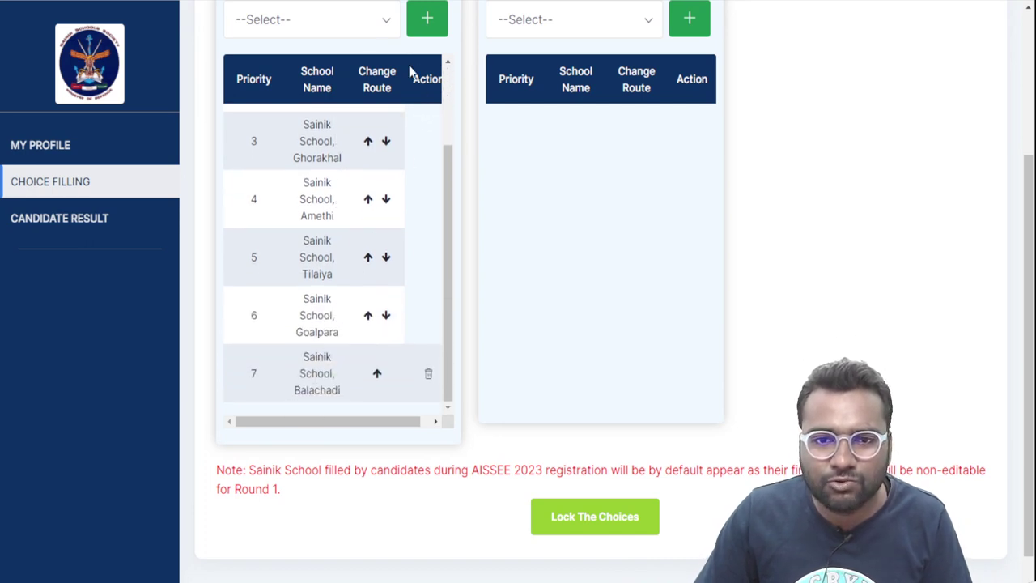
click(371, 34)
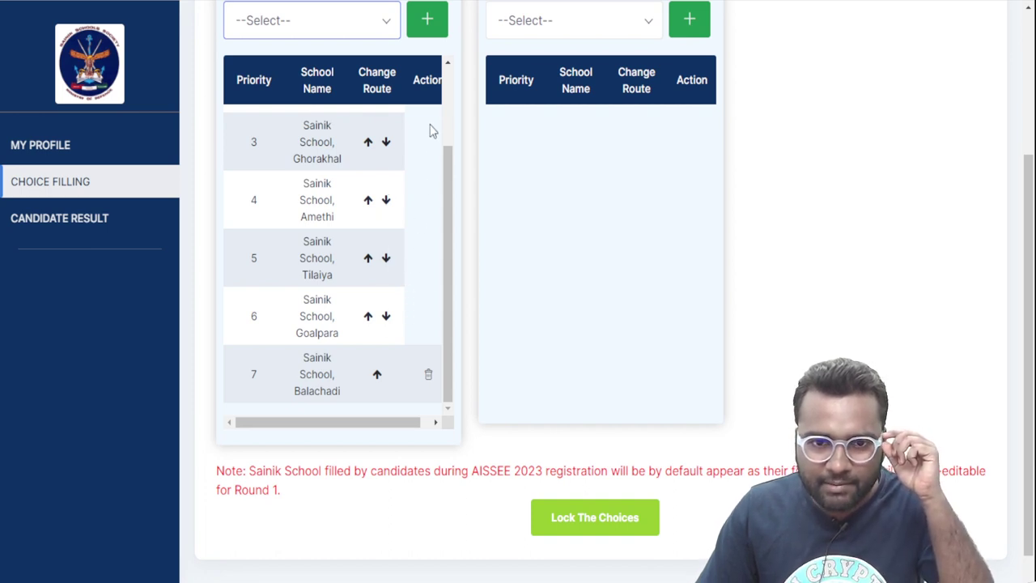
click(427, 33)
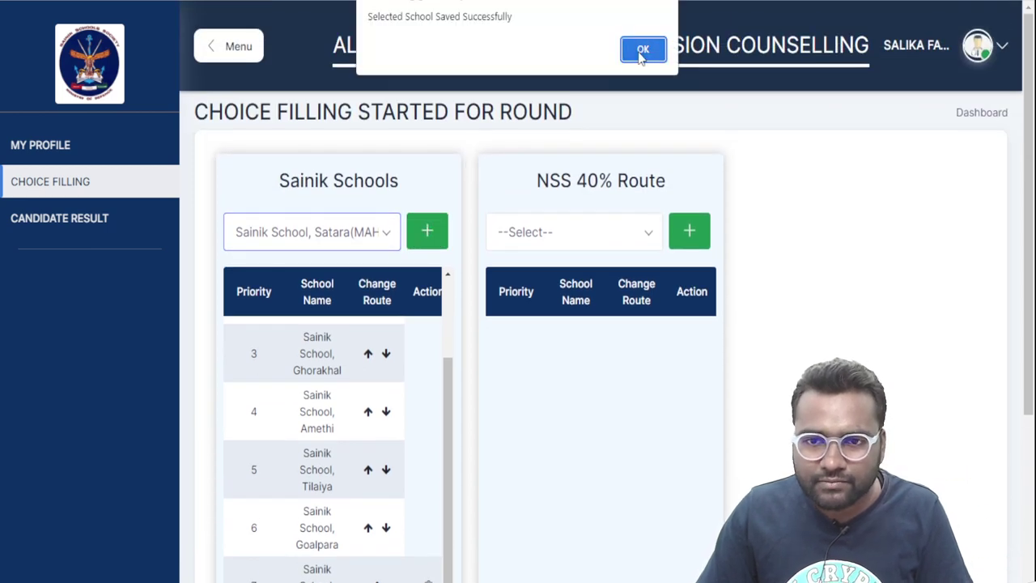
click(643, 50)
scroll(364, 231, down, 3)
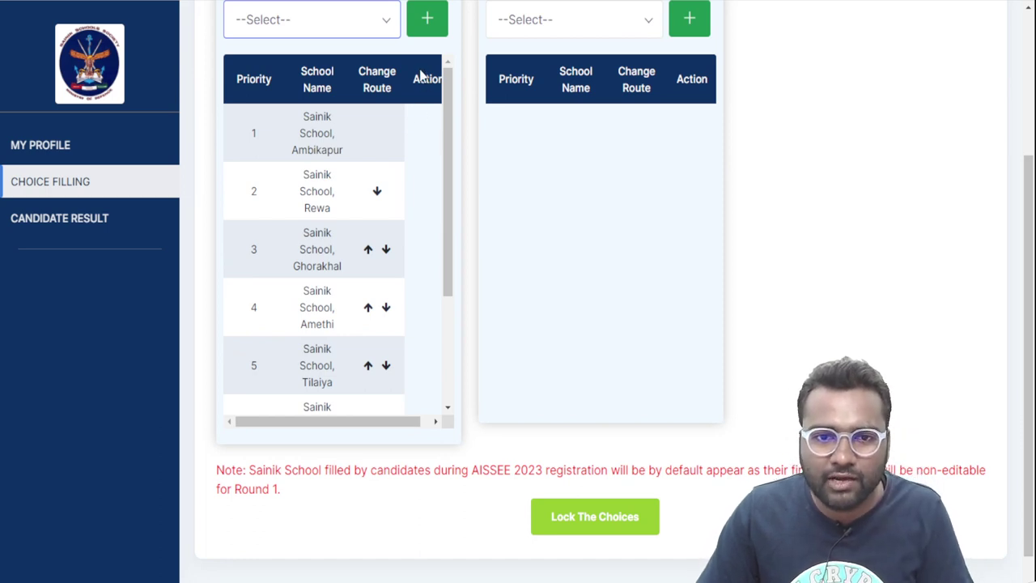
key(Down)
click(427, 21)
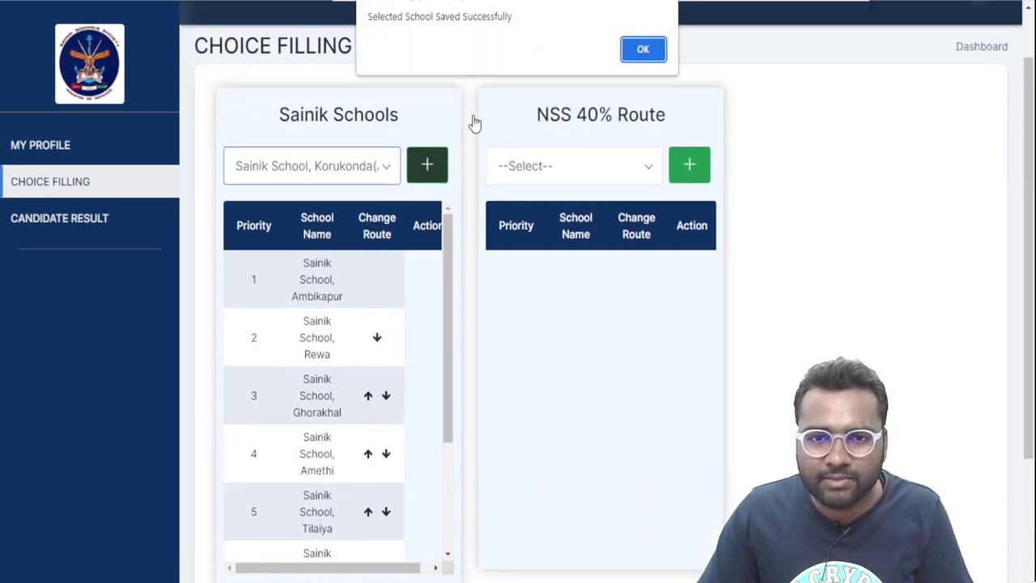
click(643, 52)
scroll(350, 320, down, 3)
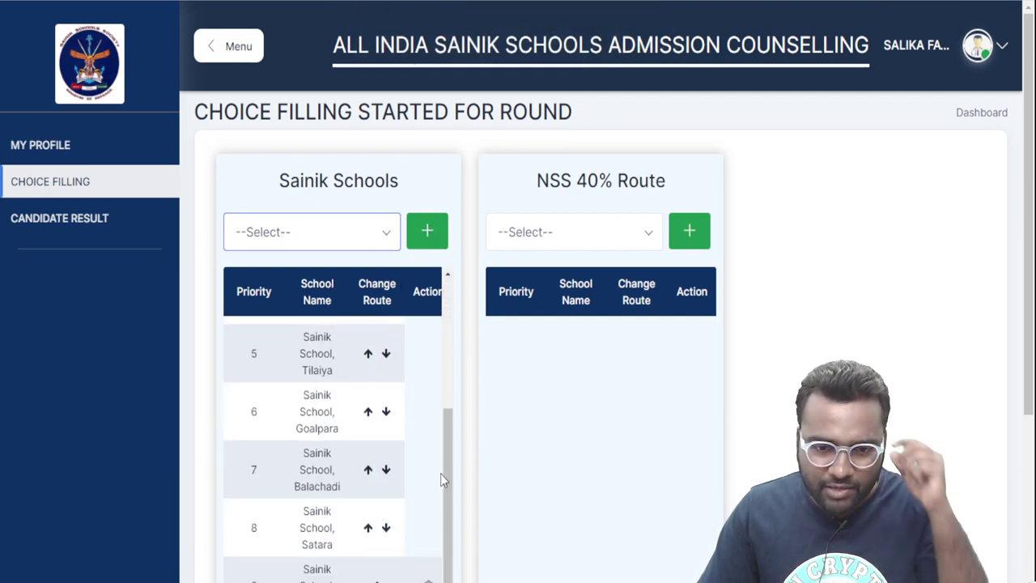
key(Down)
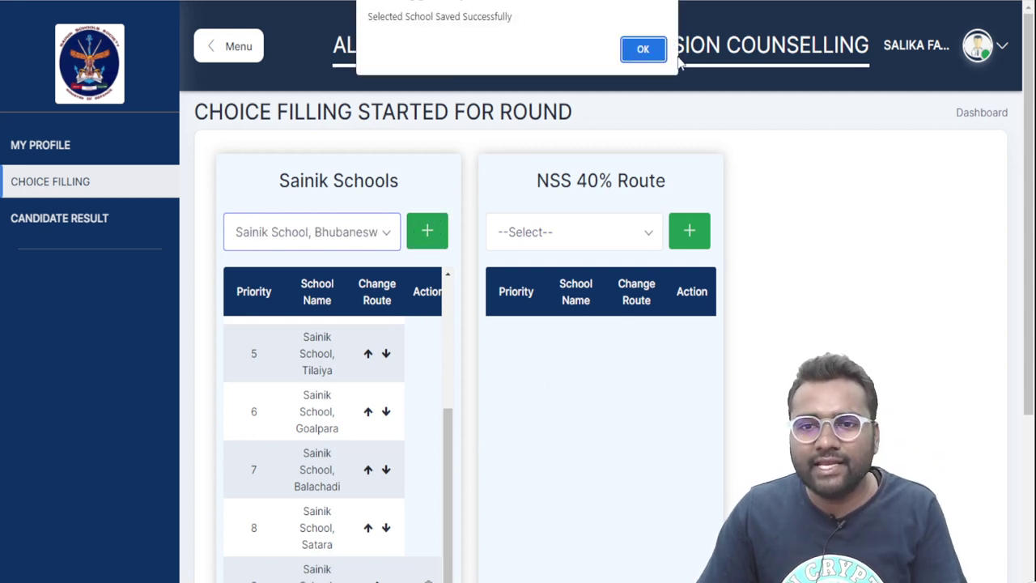
click(646, 50)
scroll(715, 333, down, 3)
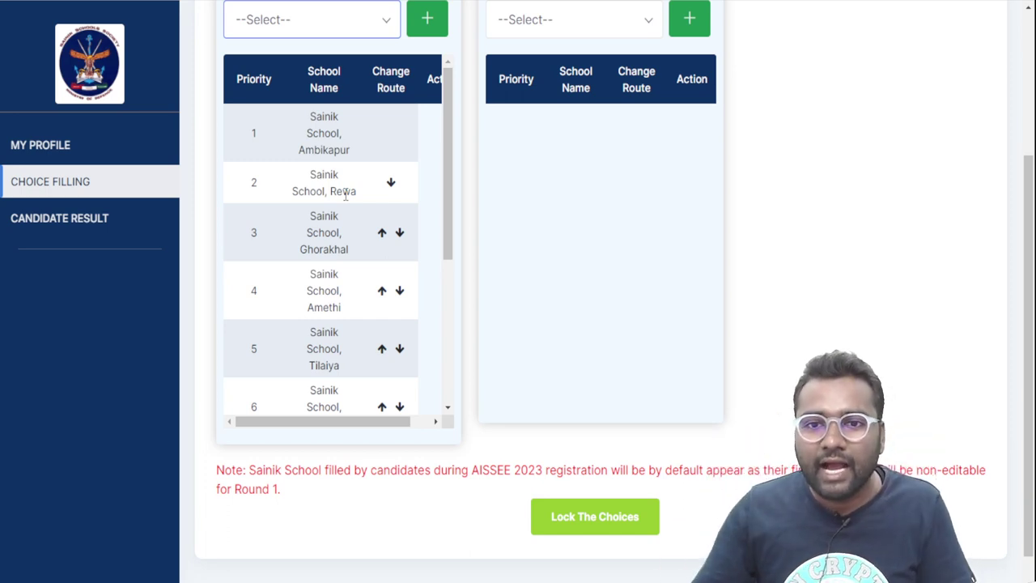
scroll(483, 238, up, 2)
Add Saraswati Vidhya Mandir Higher Secondary School and SK International School as NSS 40% Route choices
drag(522, 88, 694, 85)
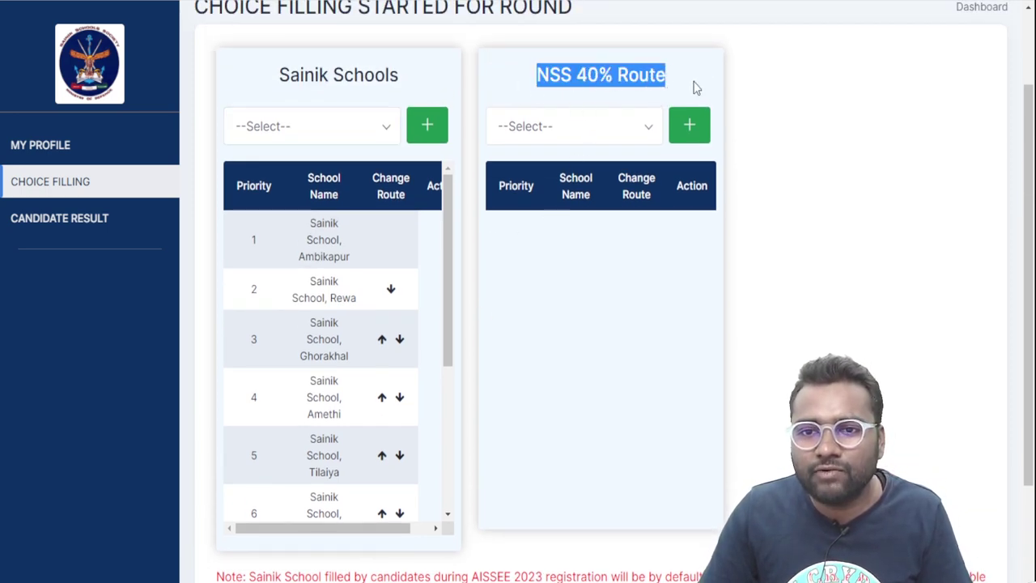
click(640, 138)
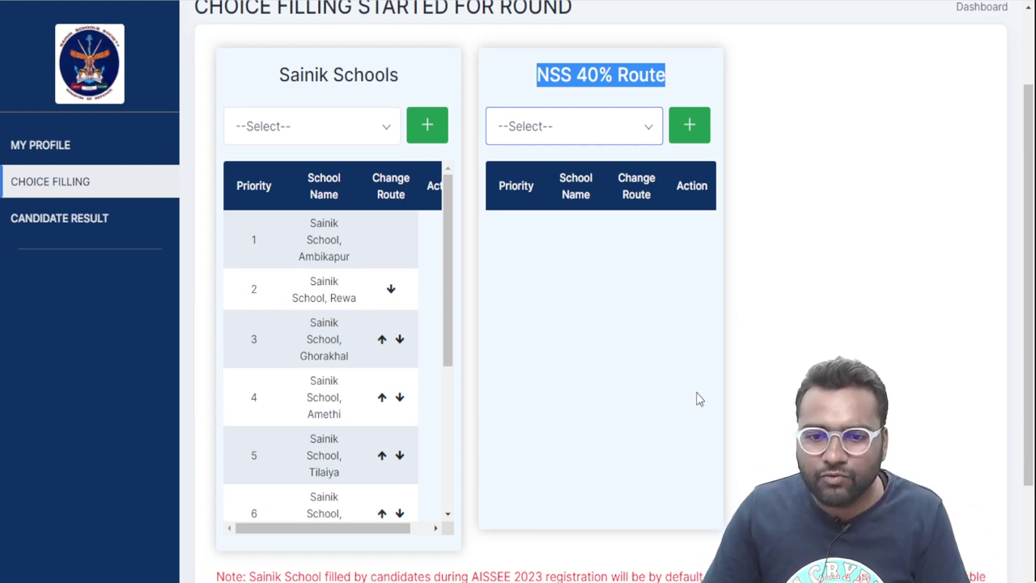
key(Down)
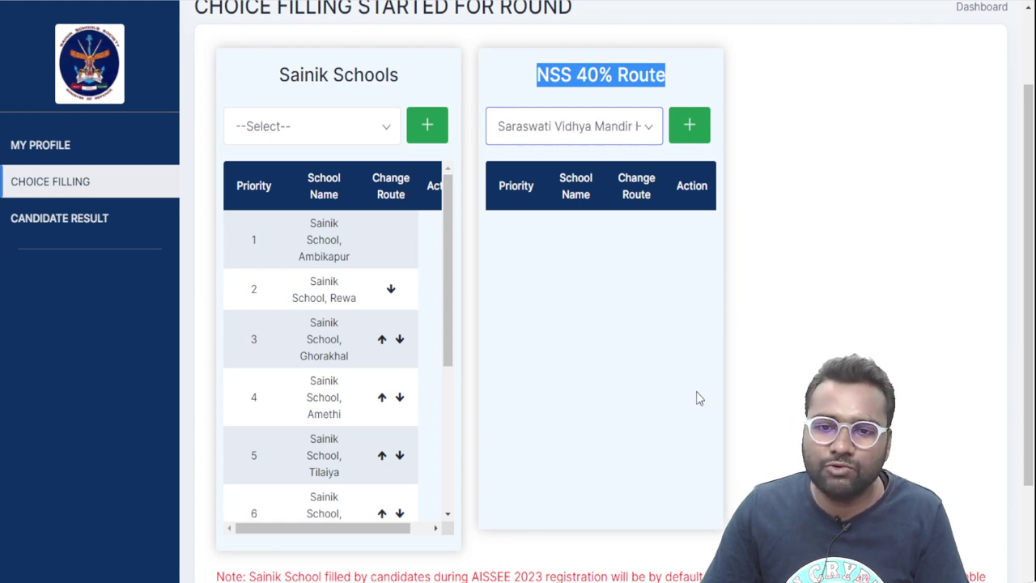
click(692, 131)
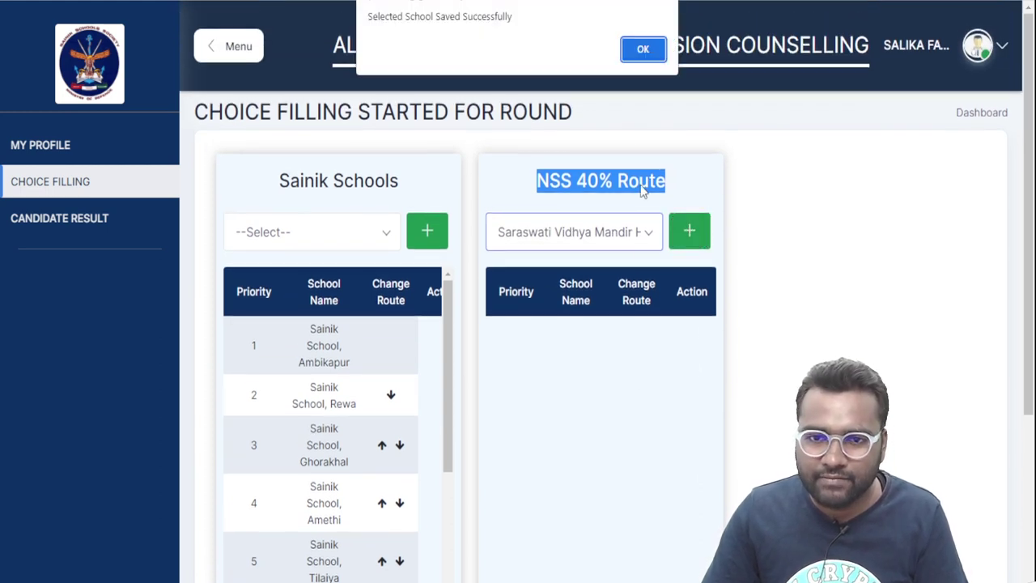
click(643, 50)
scroll(658, 300, down, 2)
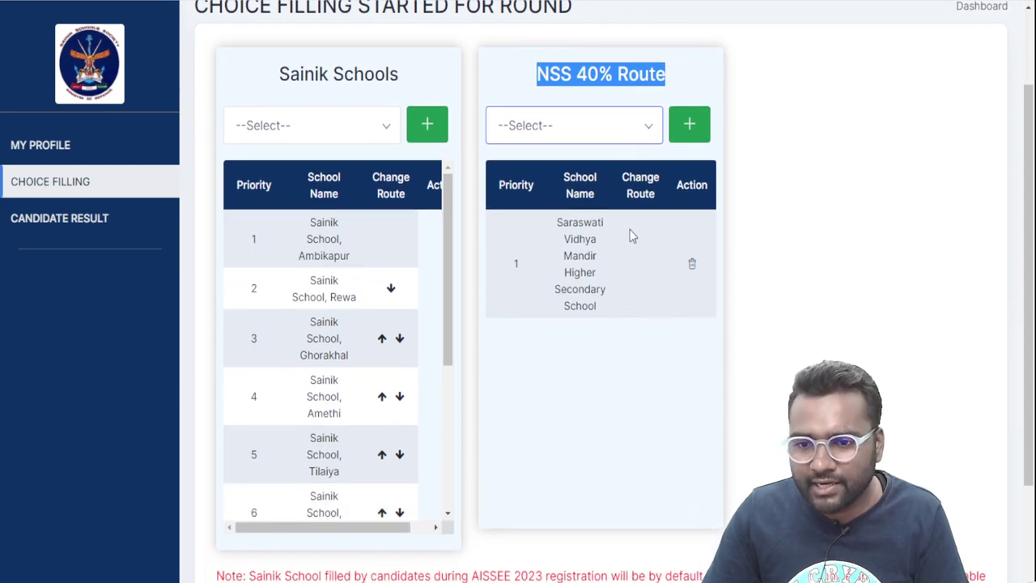
click(660, 410)
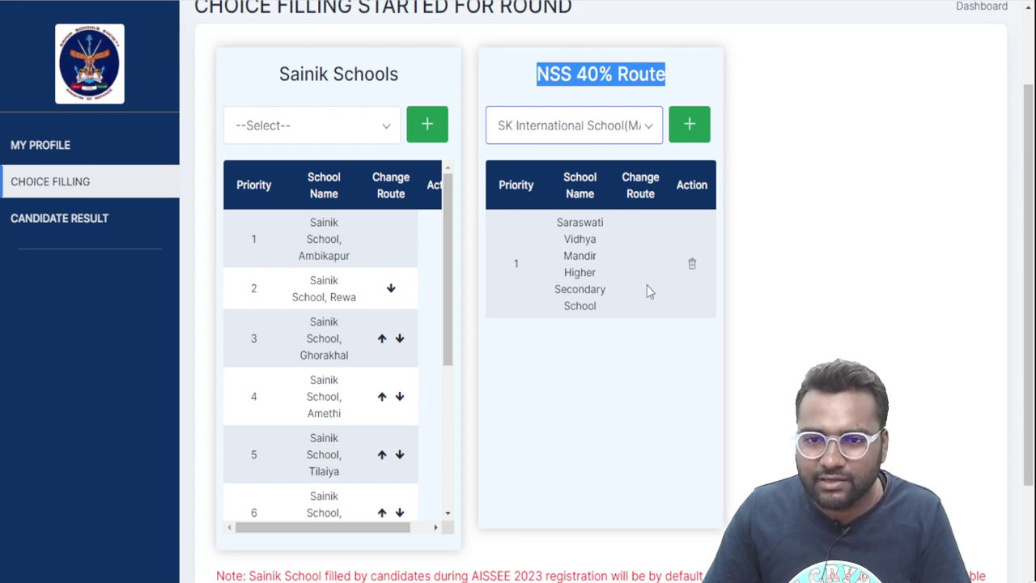
click(690, 124)
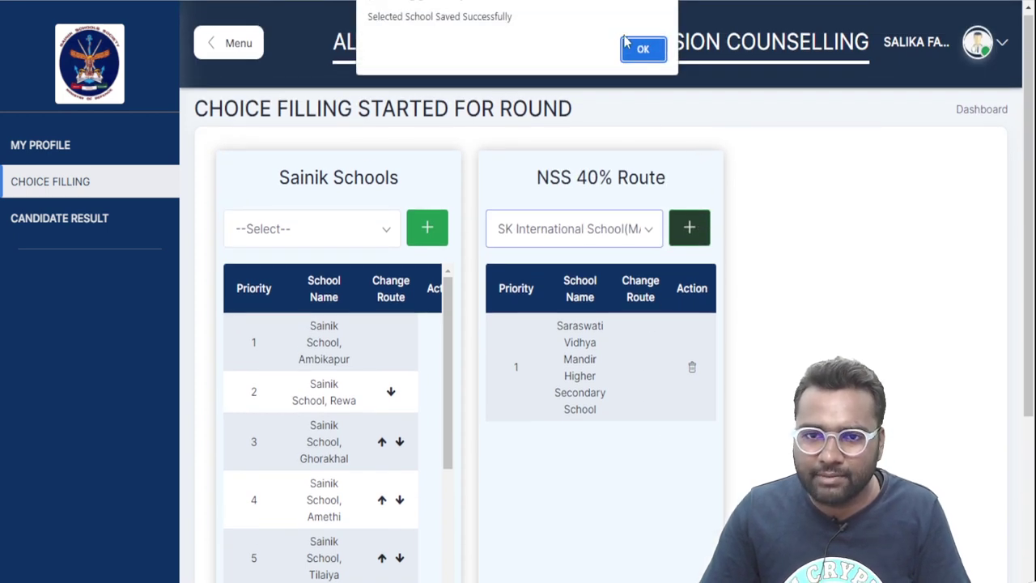
click(639, 50)
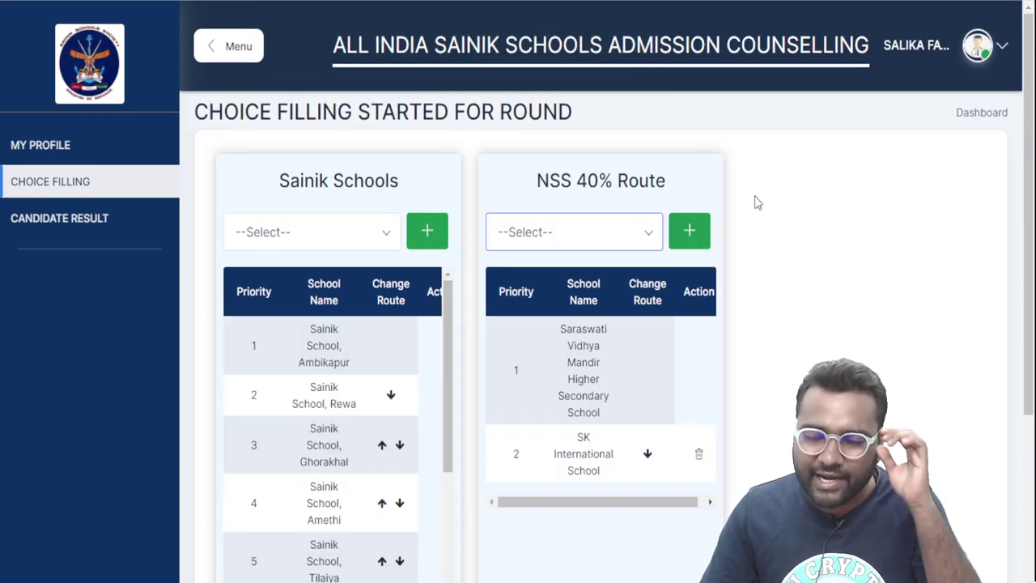
scroll(757, 211, down, 1)
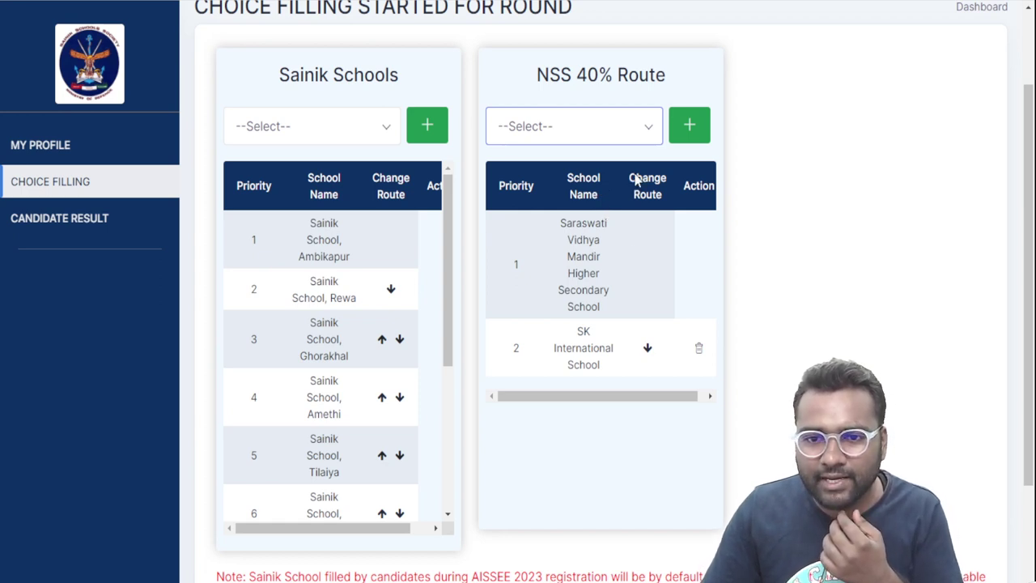
key(Down)
Add Adani world school to the NSS 40% Route list and confirm it was saved
click(690, 124)
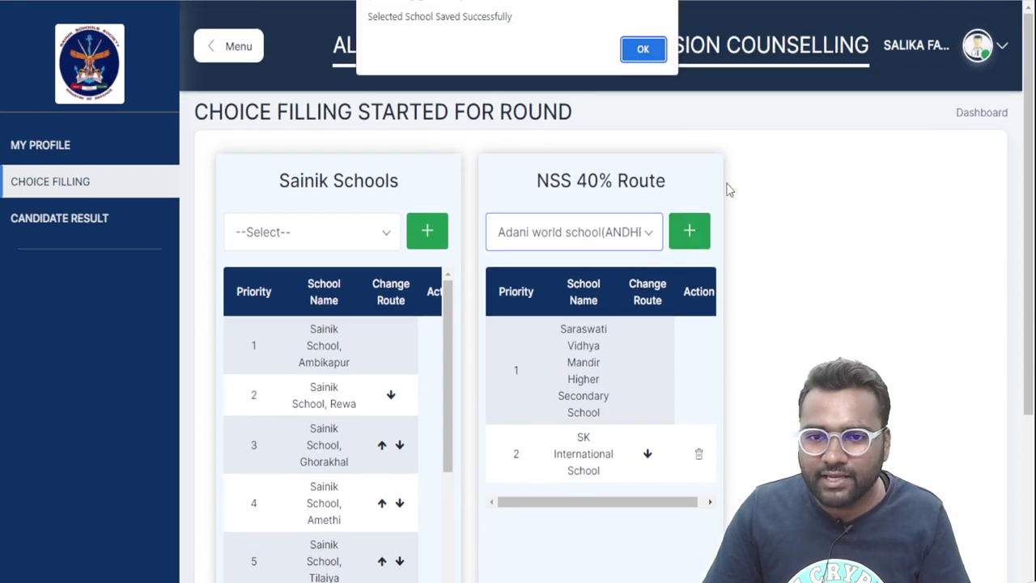
click(647, 50)
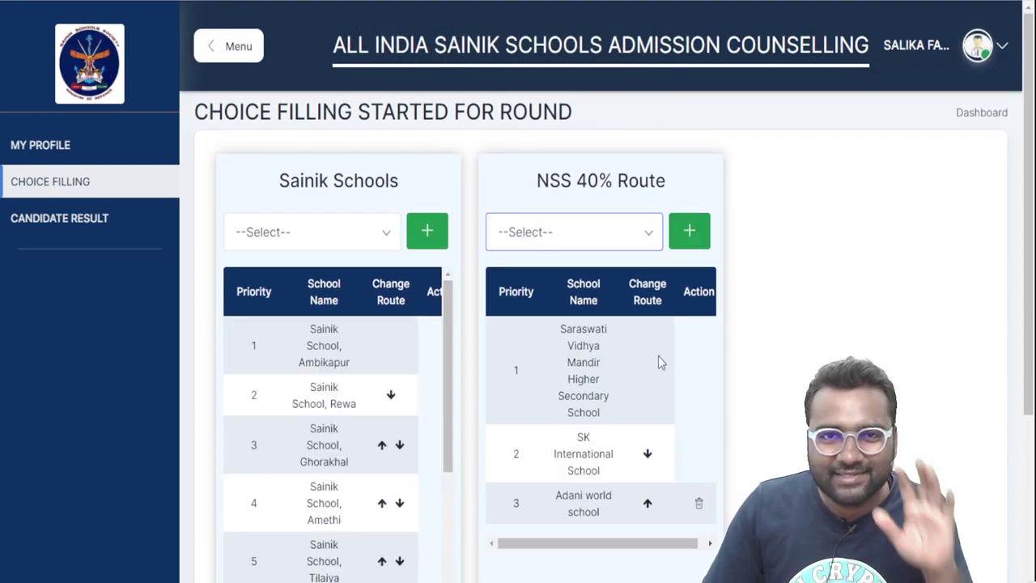
scroll(660, 359, down, 3)
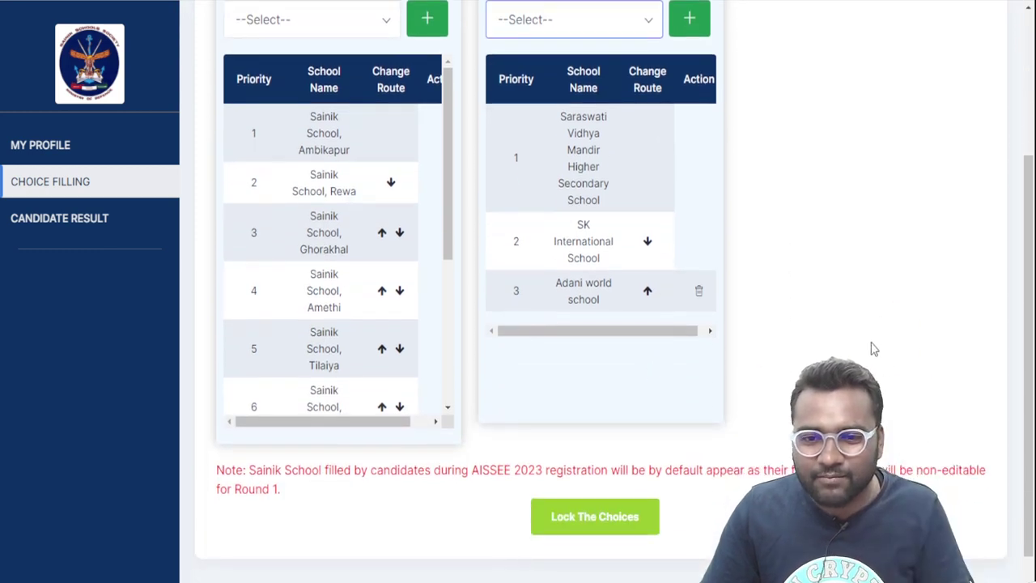
scroll(798, 307, up, 1)
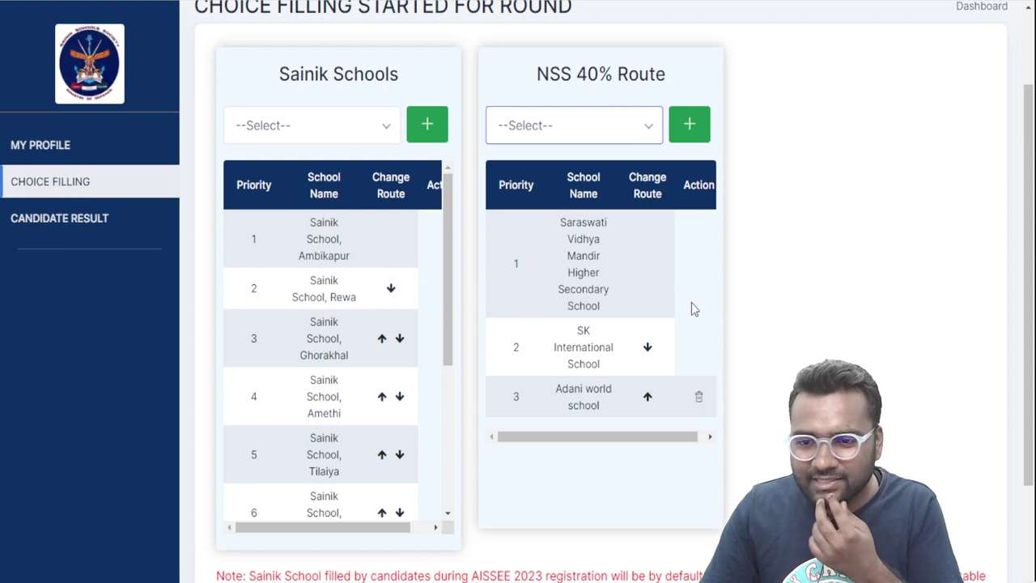
Add Padmashree Dr. Vithalrao VikhePatil Sainik School as the next NSS choice
click(726, 421)
click(689, 124)
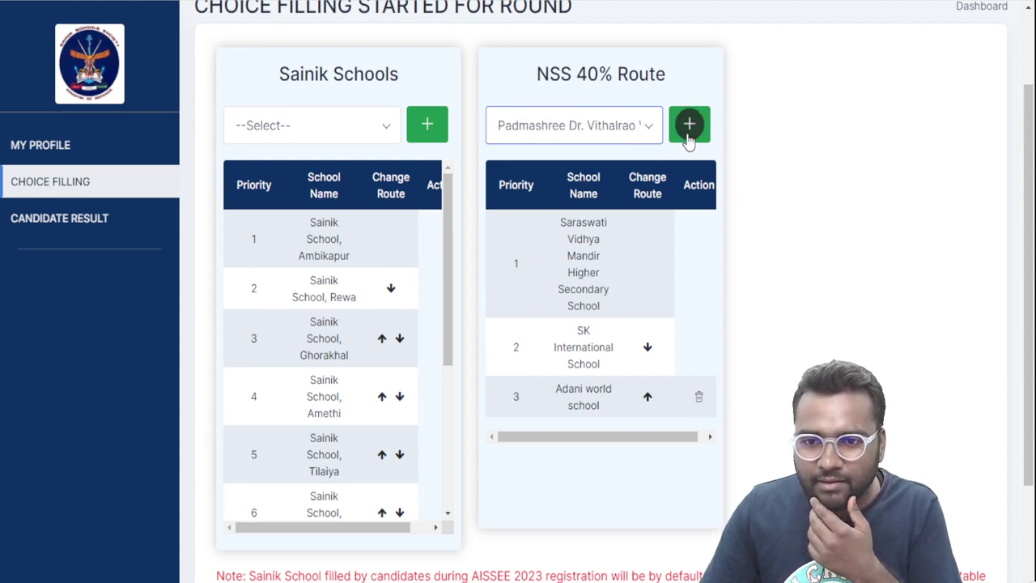
click(643, 49)
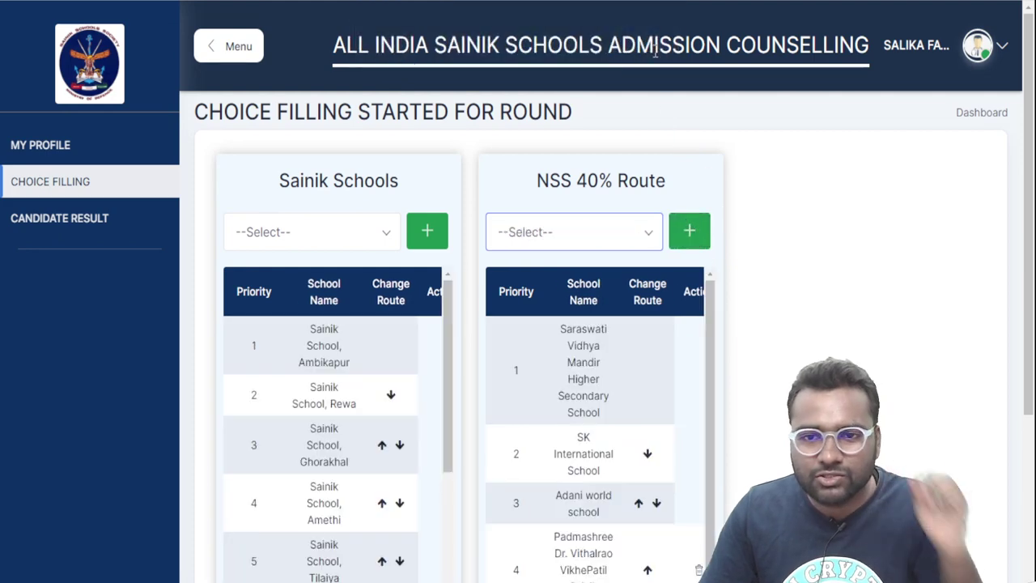
scroll(601, 123, down, 1)
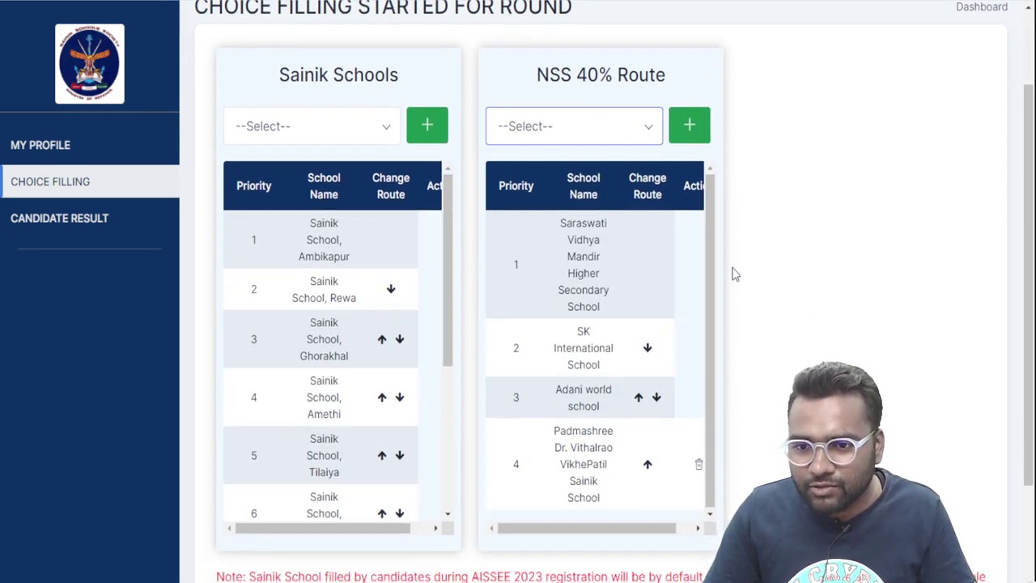
Add Shri Motibhai school as the fifth NSS choice, then select a Keshav Saraswati school
key(Down)
click(691, 127)
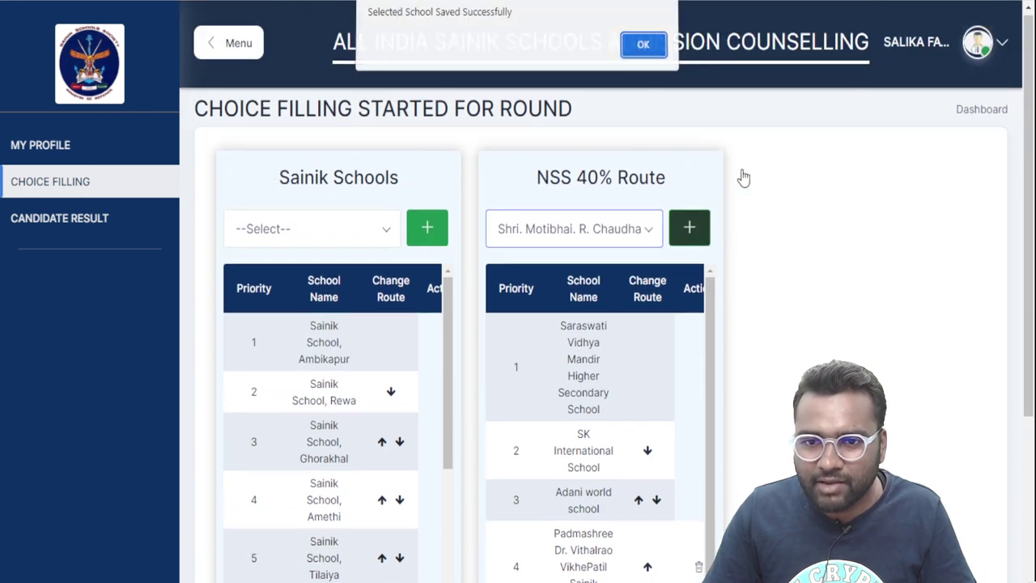
click(643, 44)
scroll(783, 315, down, 3)
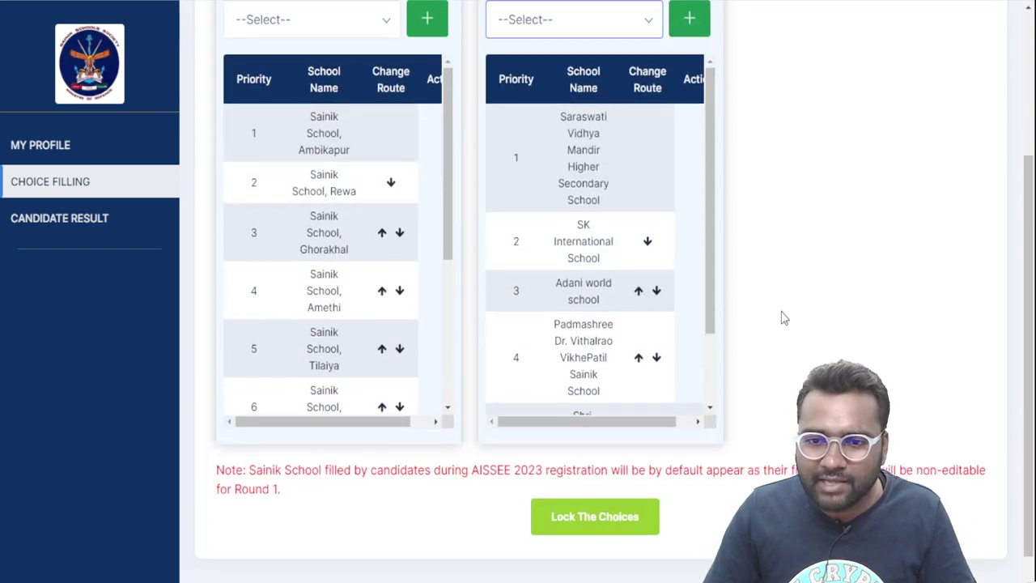
scroll(769, 300, up, 1)
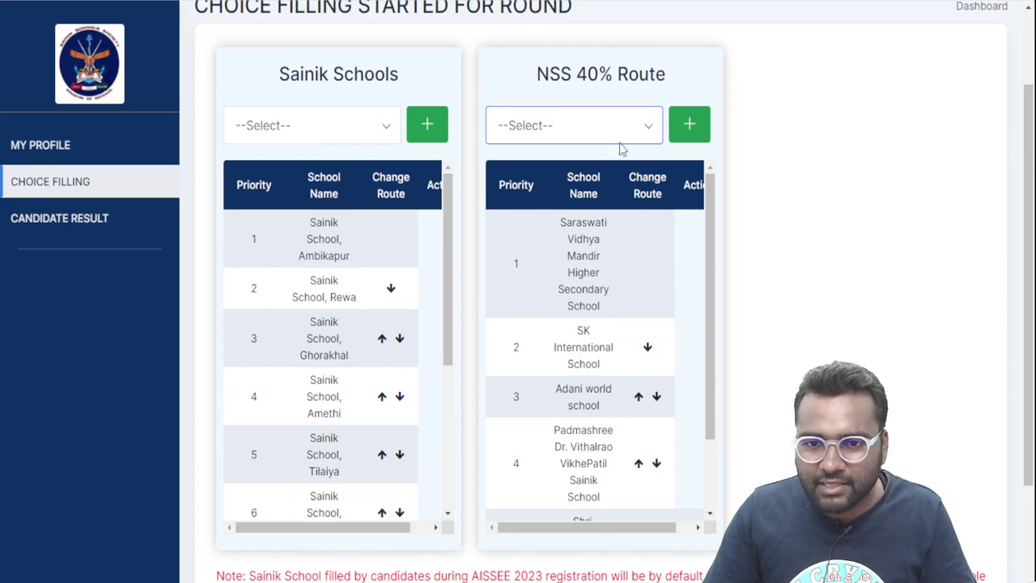
click(652, 205)
click(689, 124)
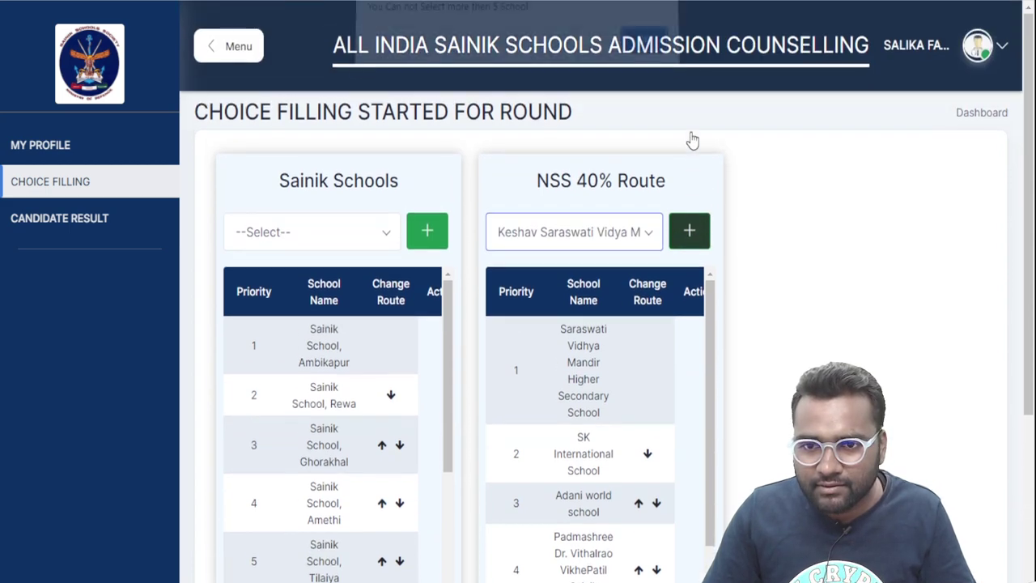
click(648, 50)
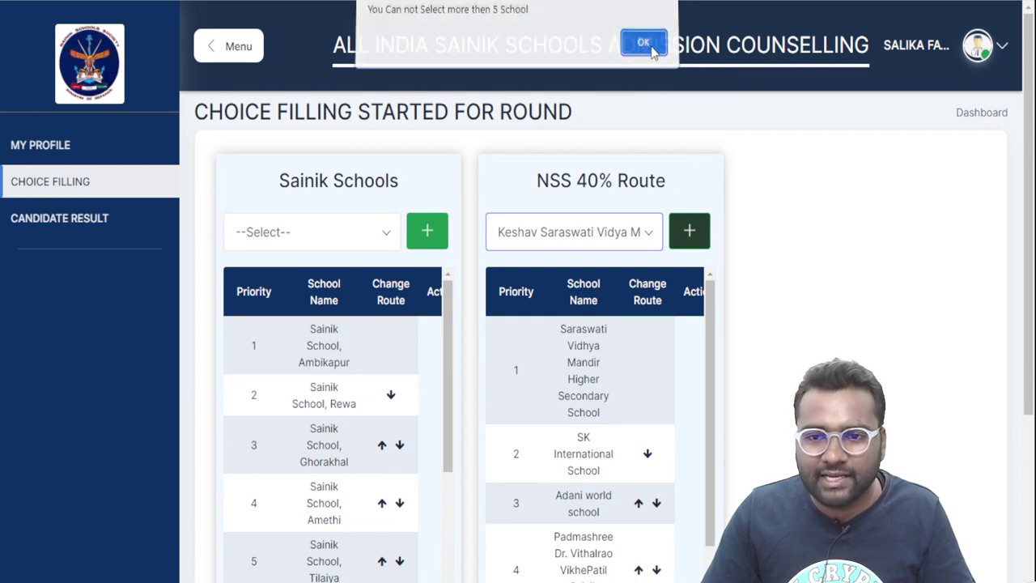
click(646, 50)
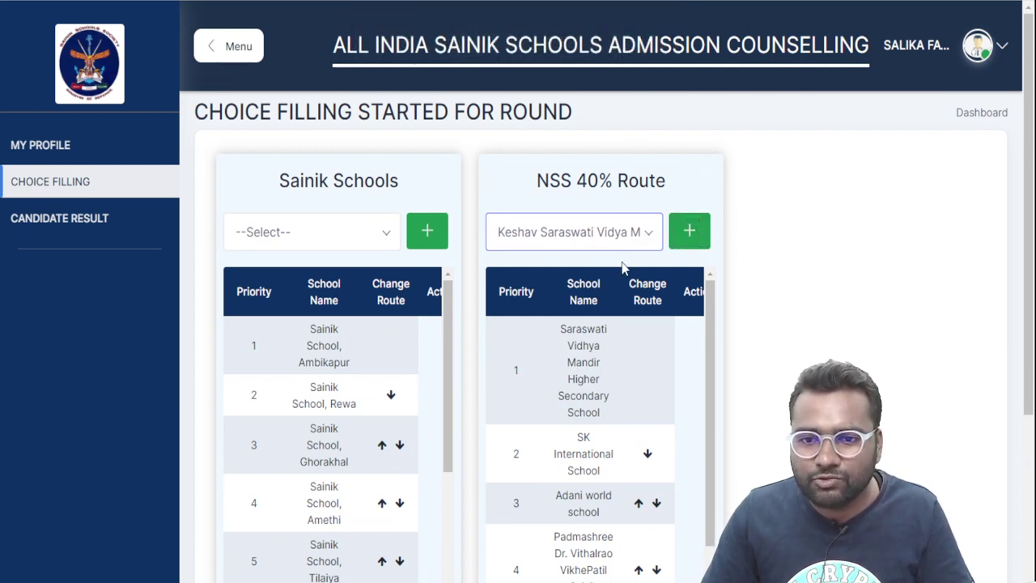
scroll(856, 271, down, 1)
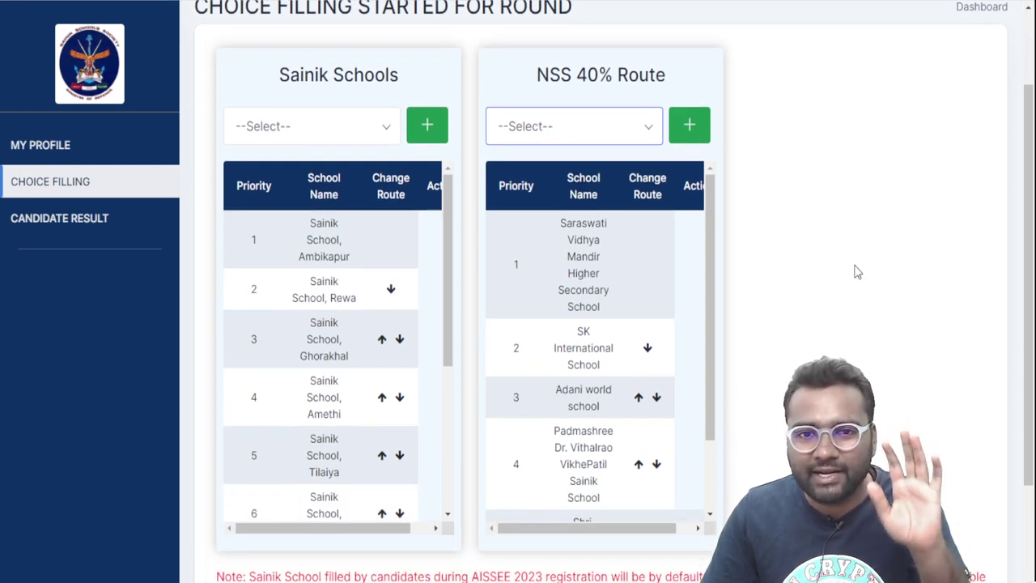
scroll(857, 272, down, 1)
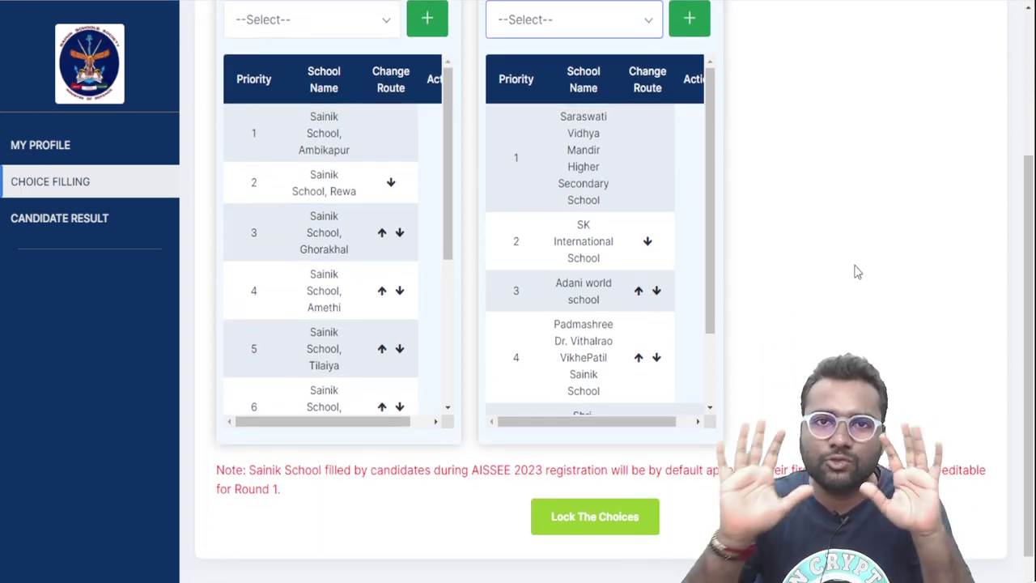
Lock both choice lists and acknowledge the 'Choices are Locked Successfully' alert
scroll(821, 292, down, 1)
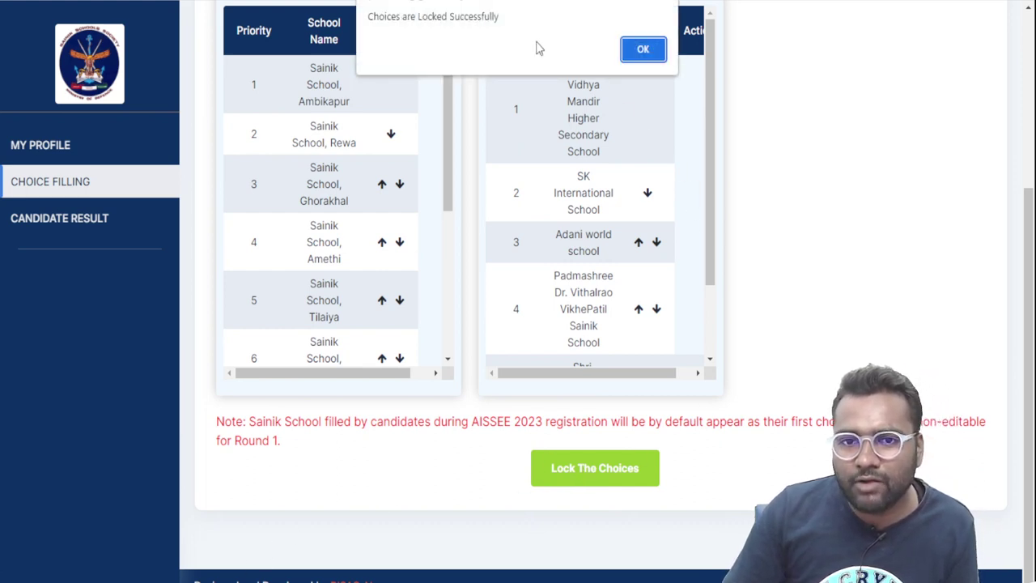
drag(369, 16, 506, 18)
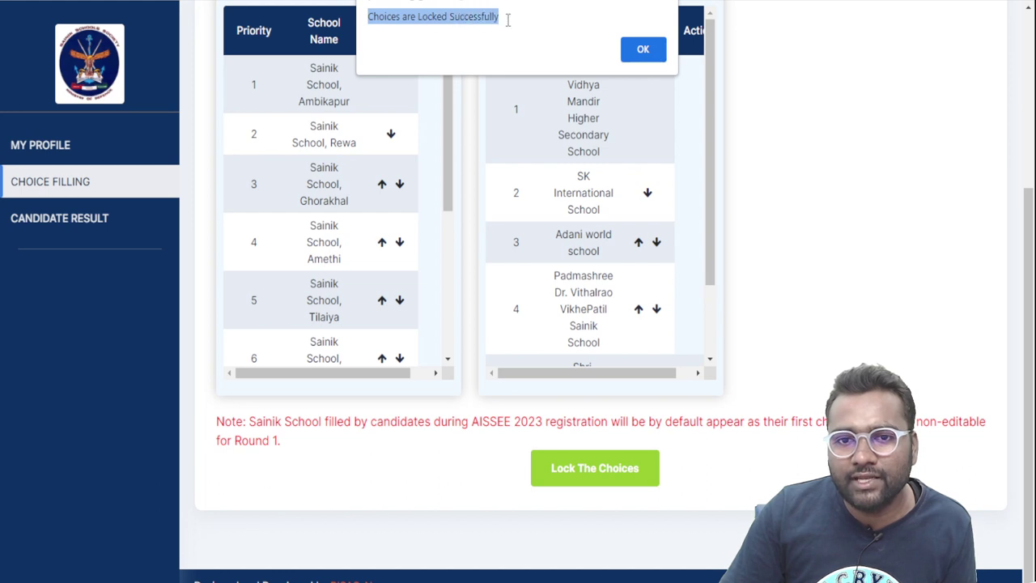
click(644, 50)
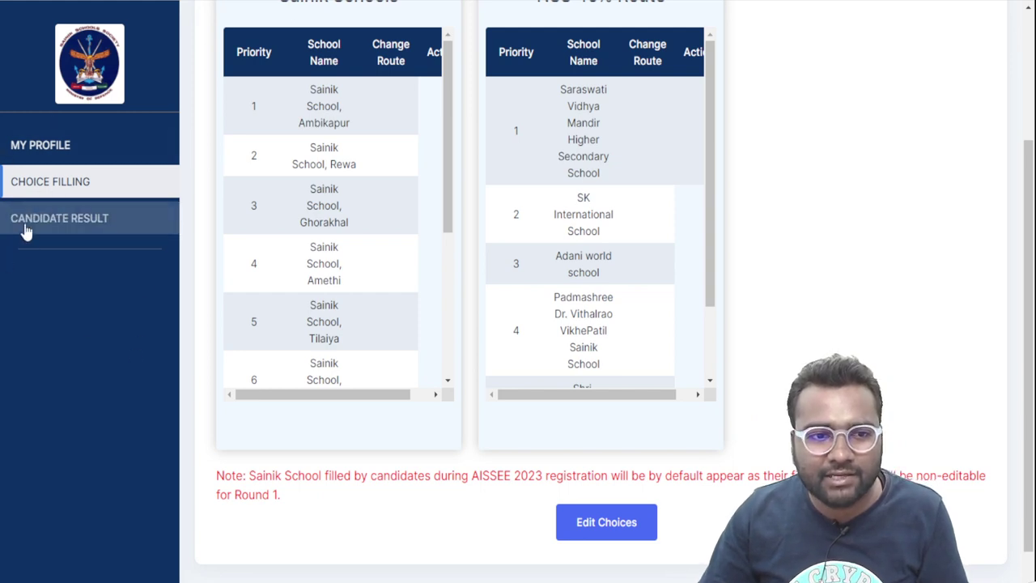
Open Candidate Result and check the Round 1 seat allocation is not declared
click(51, 227)
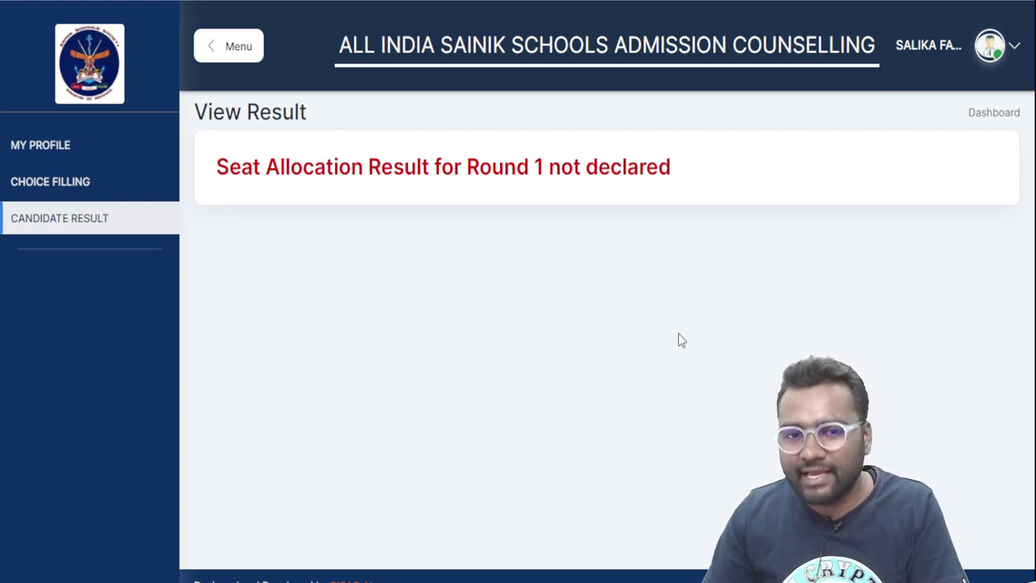
drag(229, 168, 675, 178)
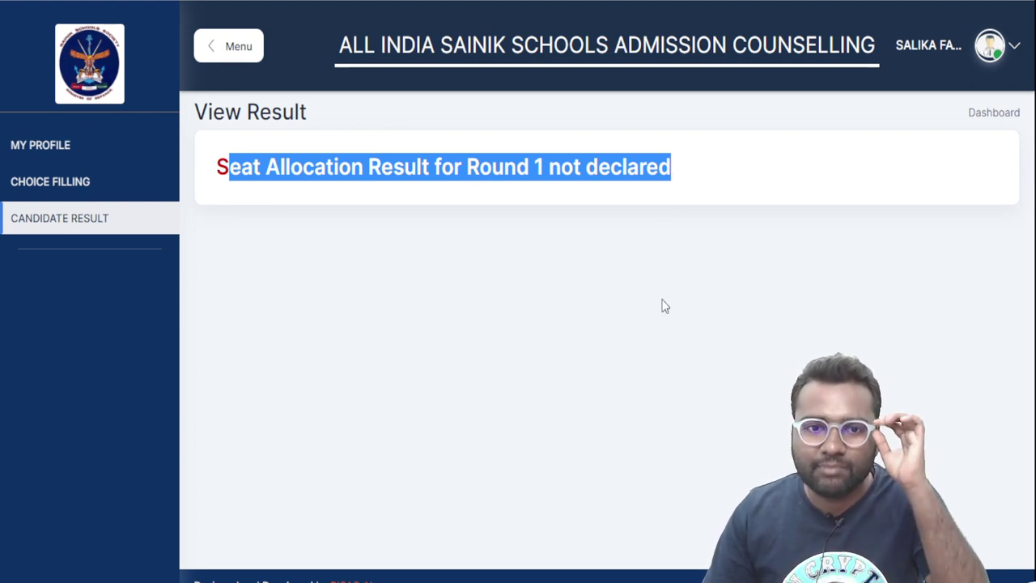
click(649, 166)
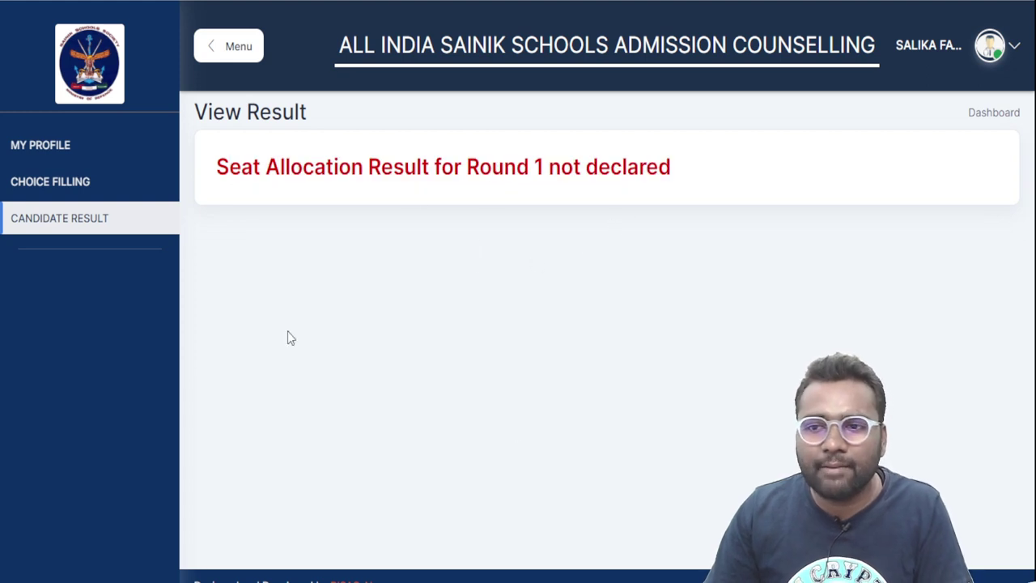